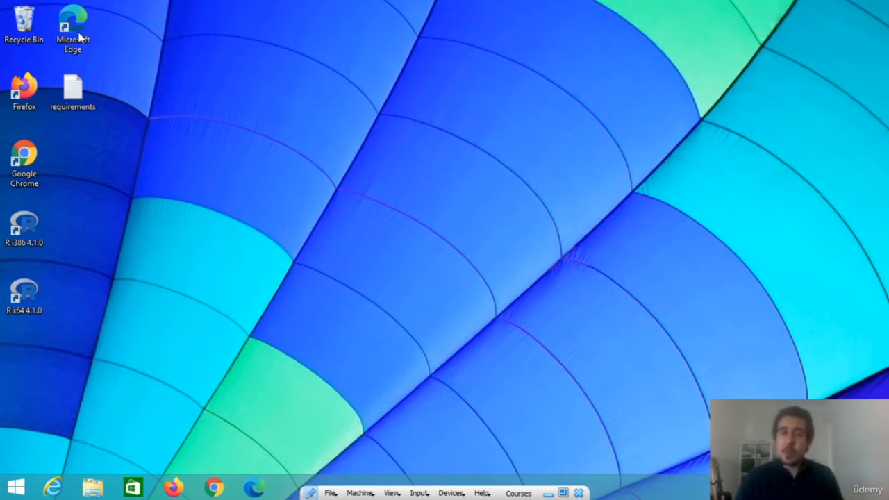
Step: Search Google in Chrome for "mysql download" and open the MySQL Downloads result on mysql.com
{"action": "left_click", "coordinate": [24, 163]}
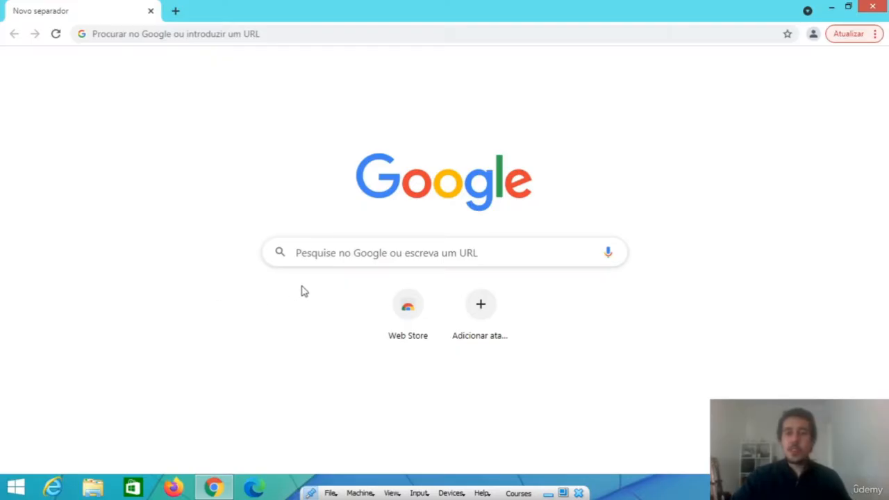
{"action": "left_click", "coordinate": [357, 244]}
{"action": "type", "text": "mysql download"}
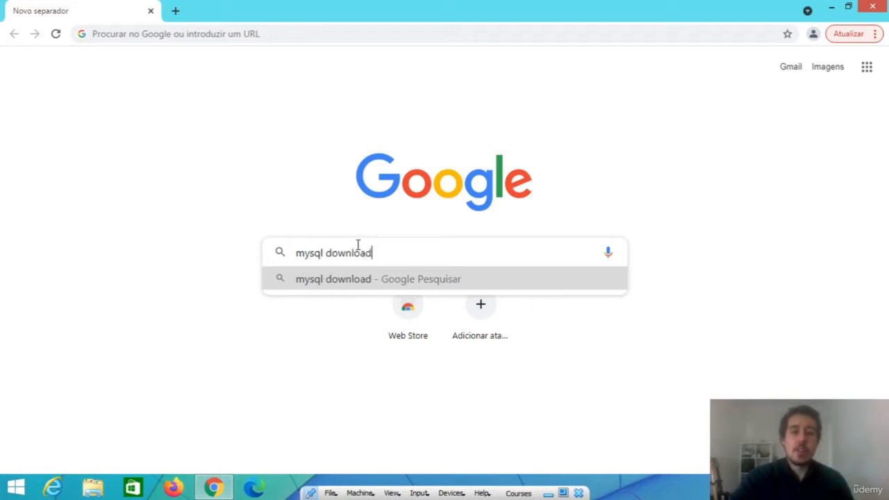
{"action": "key", "text": "Return"}
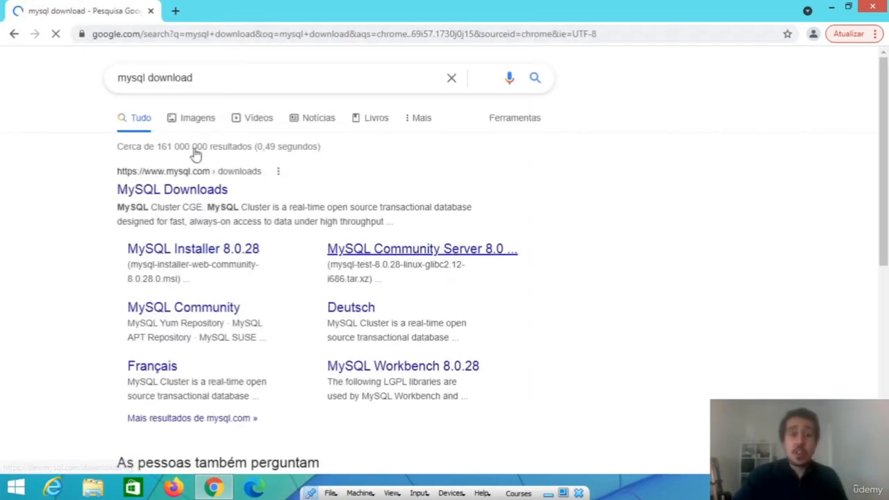
{"action": "scroll", "coordinate": [167, 139], "scroll_direction": "down", "scroll_amount": 1}
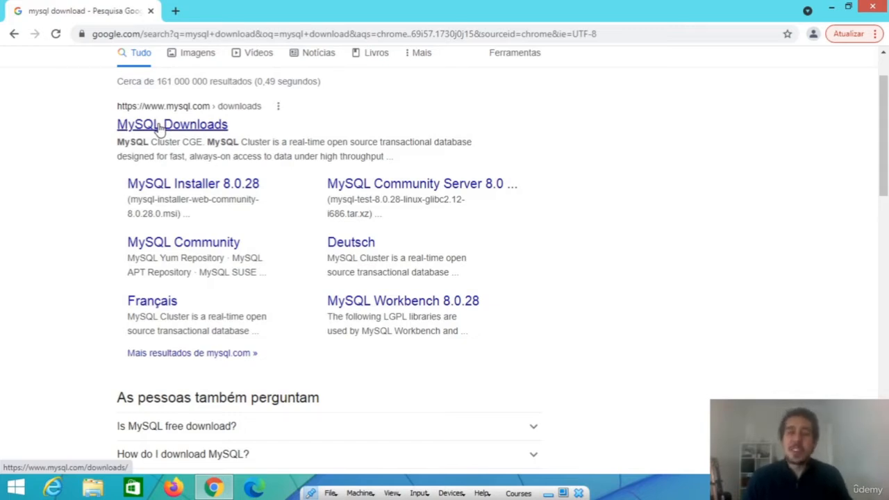
{"action": "left_click", "coordinate": [159, 127]}
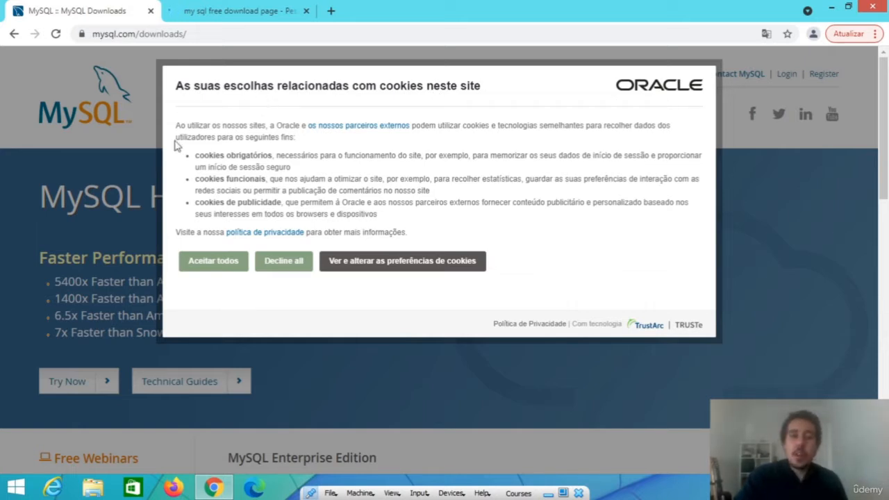
Step: Accept all cookies and go through MySQL Community (GPL) Downloads to the MySQL Installer for Windows page, closing the extra browser tab
{"action": "left_click", "coordinate": [207, 267]}
{"action": "scroll", "coordinate": [335, 252], "scroll_direction": "down", "scroll_amount": 5}
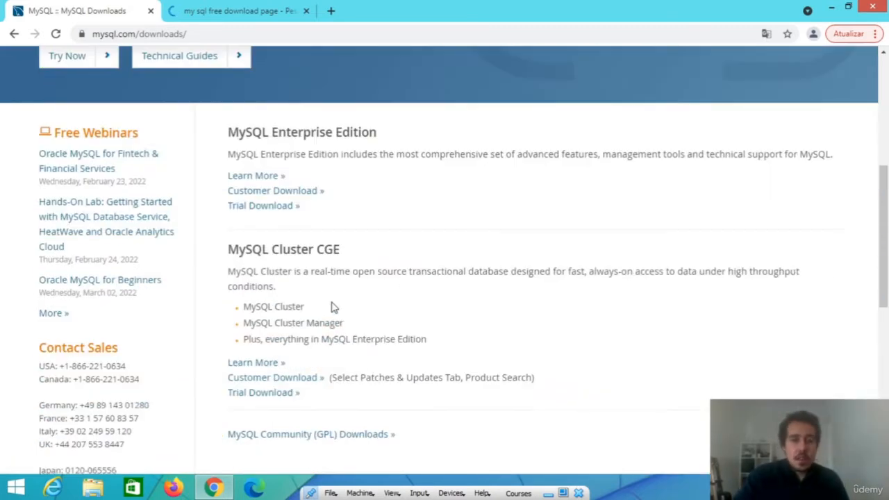
{"action": "scroll", "coordinate": [332, 307], "scroll_direction": "down", "scroll_amount": 2}
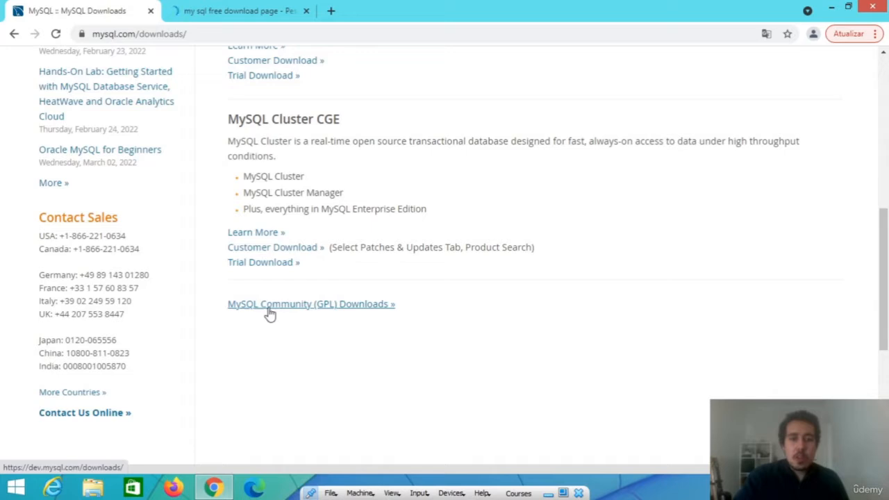
{"action": "left_click", "coordinate": [297, 310]}
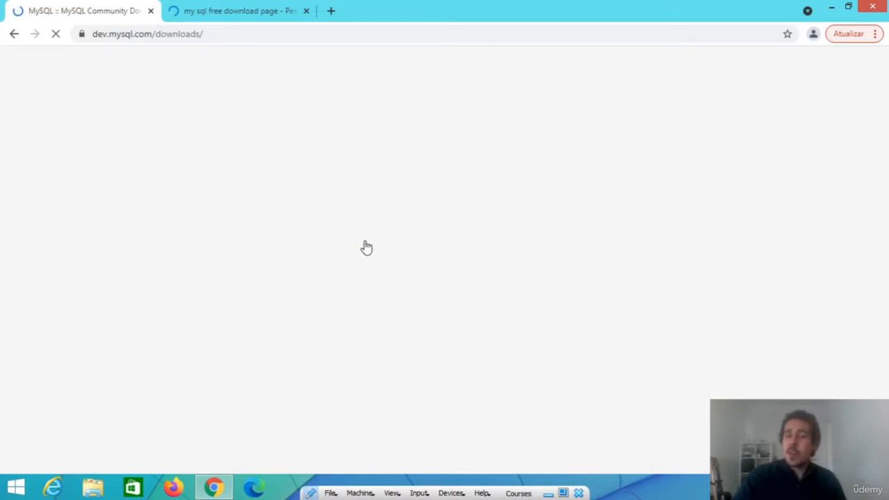
{"action": "middle_click", "coordinate": [187, 14]}
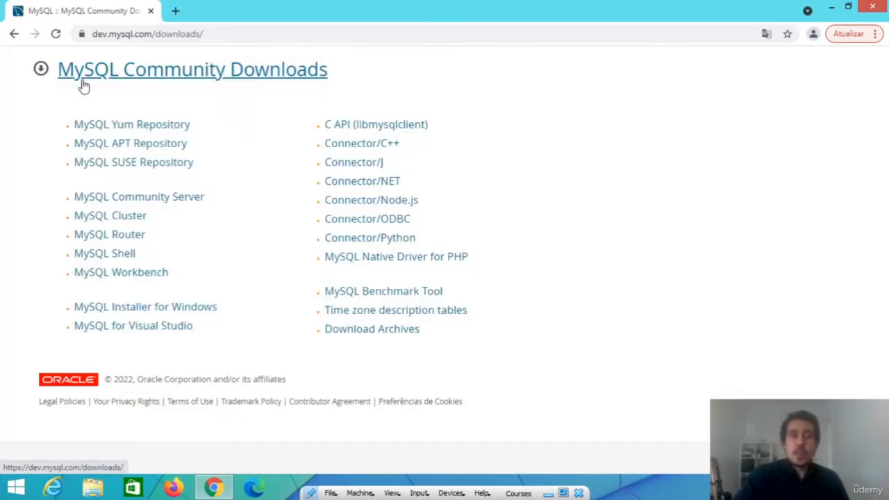
{"action": "left_click", "coordinate": [132, 314]}
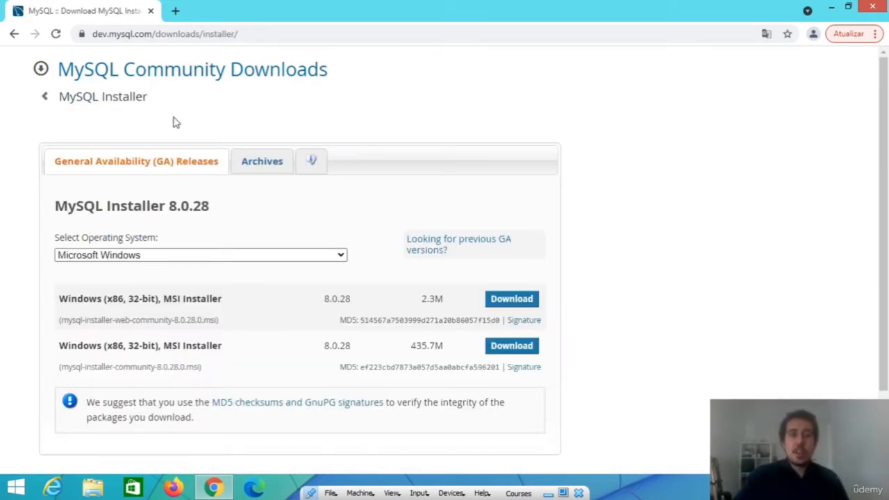
Step: Download the 435.7M MySQL Installer 8.0.28 MSI for Microsoft Windows without logging in or signing up
{"action": "scroll", "coordinate": [132, 238], "scroll_direction": "down", "scroll_amount": 1}
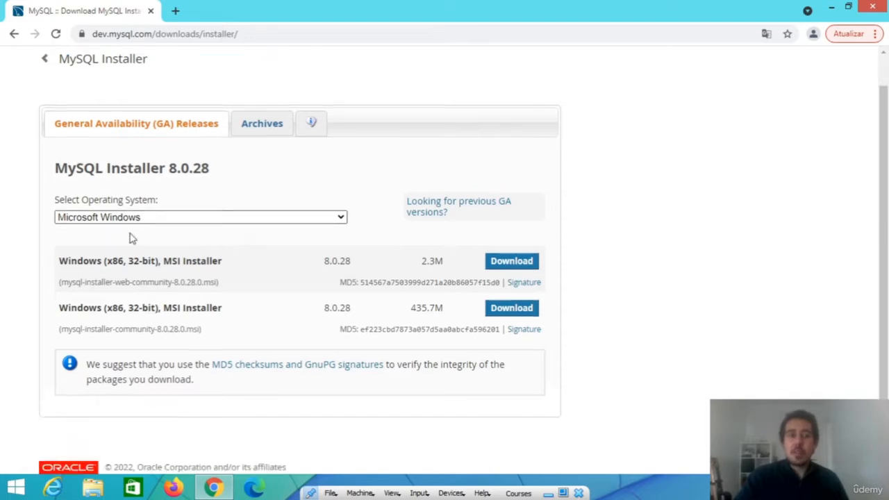
{"action": "scroll", "coordinate": [132, 239], "scroll_direction": "down", "scroll_amount": 1}
{"action": "left_click", "coordinate": [108, 190]}
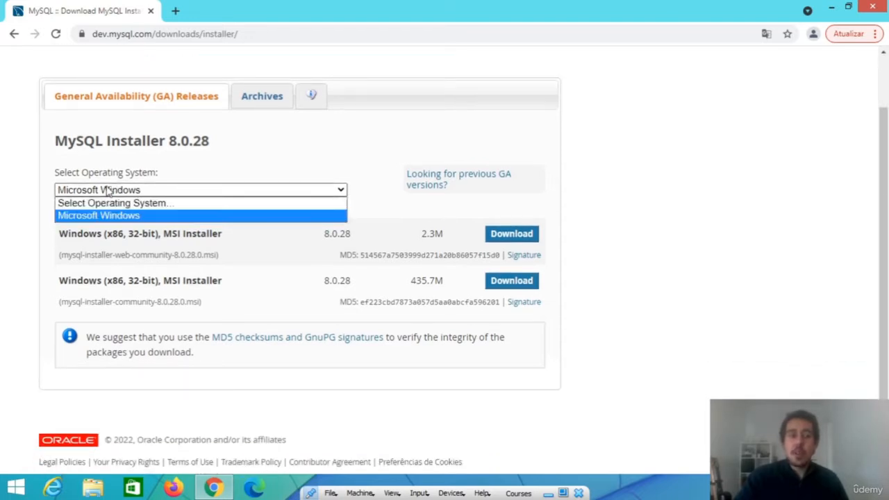
{"action": "left_click", "coordinate": [104, 217]}
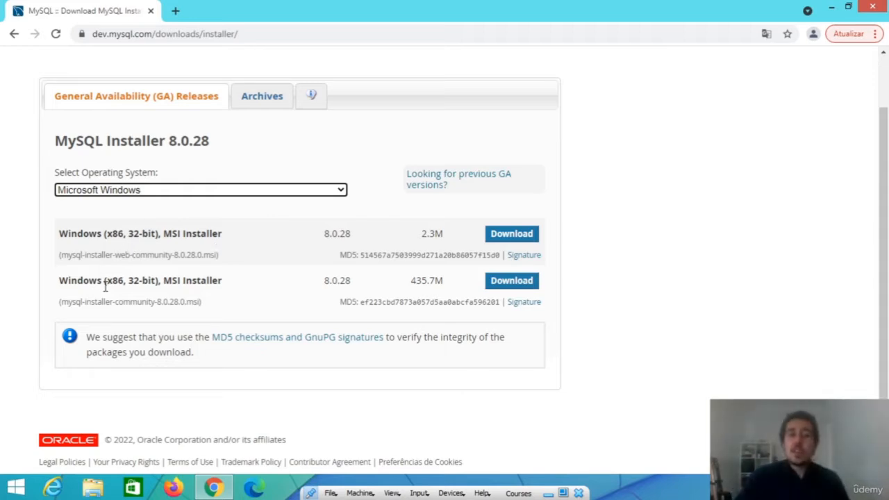
{"action": "left_click_drag", "start_coordinate": [410, 282], "coordinate": [429, 283]}
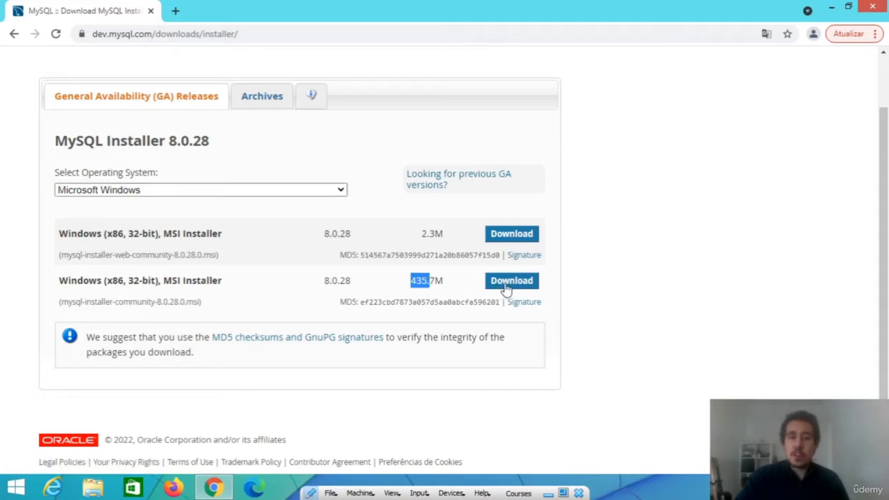
{"action": "left_click", "coordinate": [508, 288]}
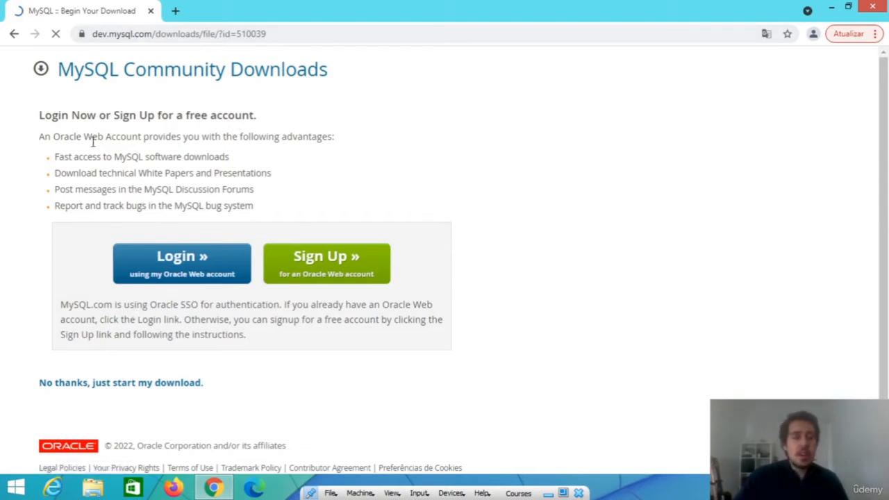
{"action": "left_click", "coordinate": [94, 383]}
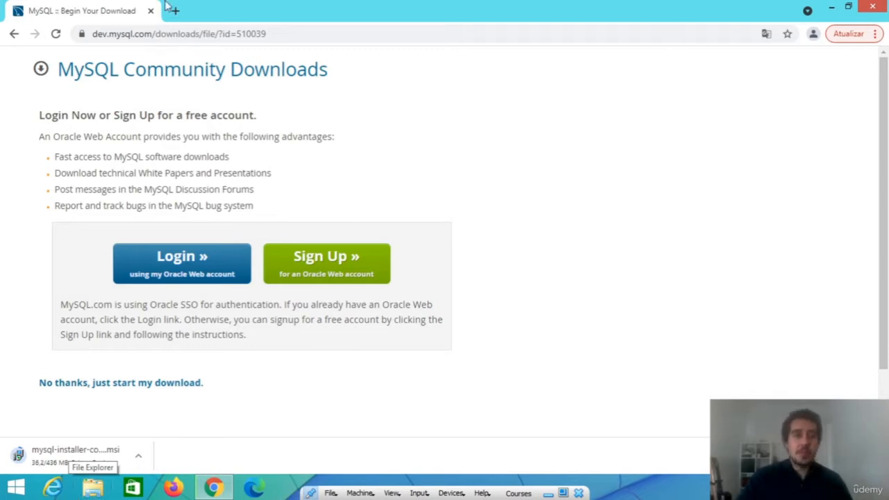
Step: Try to run mysql-installer-community-8.0.28.0 from the Downloads folder in File Explorer
{"action": "left_click", "coordinate": [78, 493]}
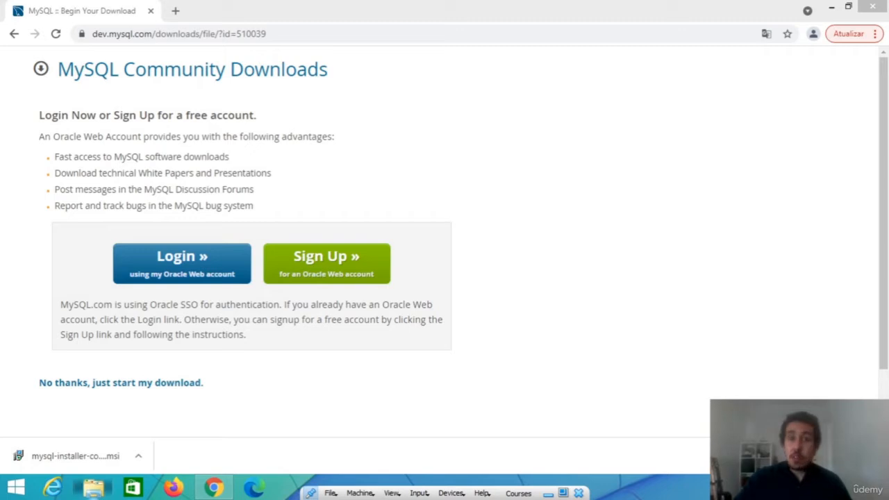
{"action": "left_click", "coordinate": [93, 488]}
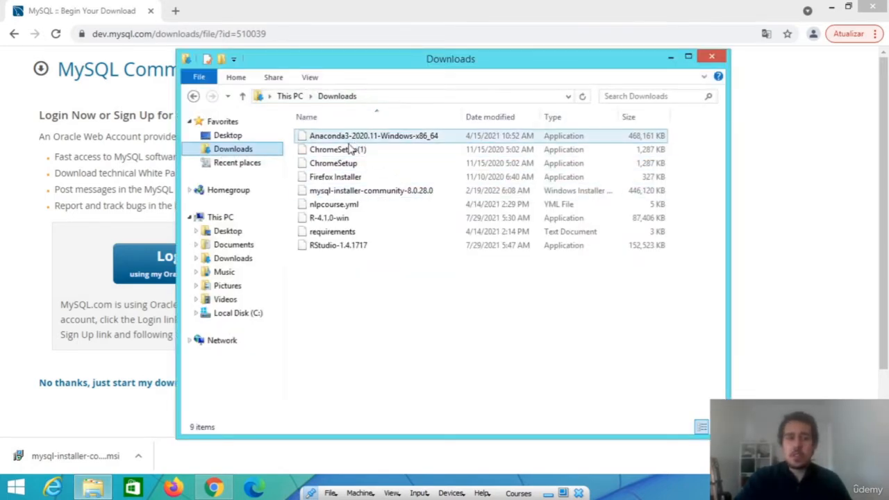
{"action": "left_click", "coordinate": [347, 194]}
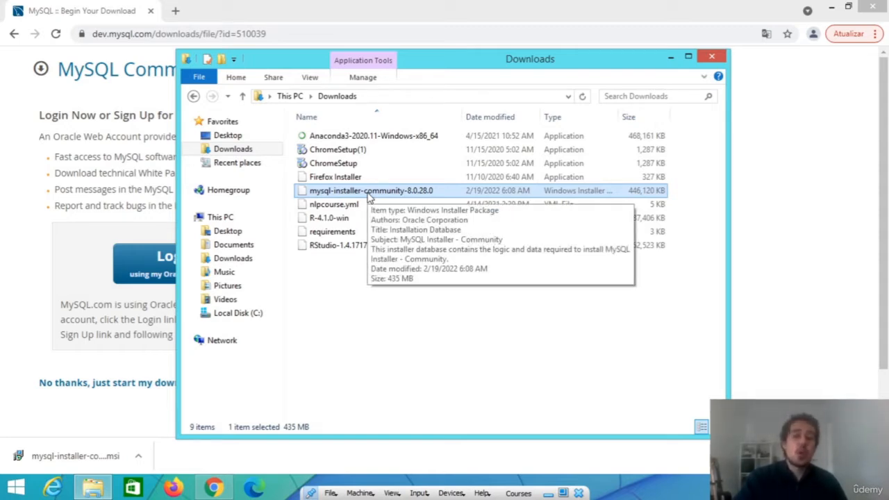
{"action": "double_click", "coordinate": [368, 195]}
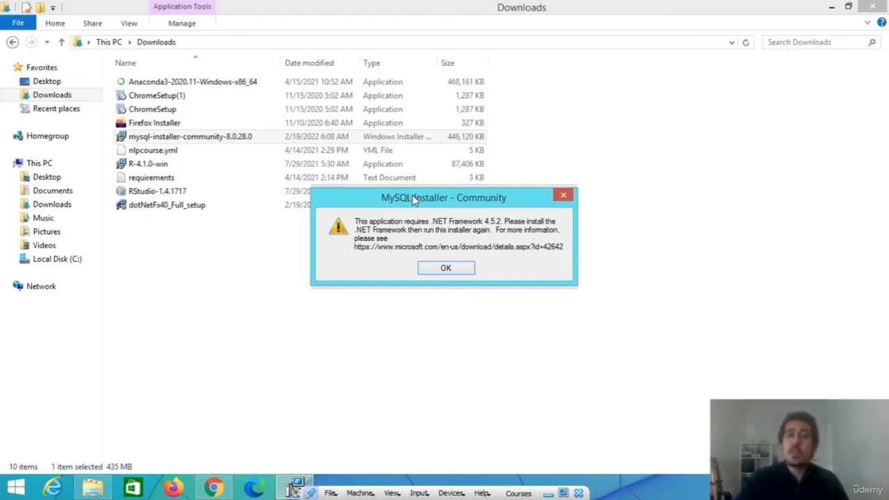
{"action": "left_click", "coordinate": [452, 267]}
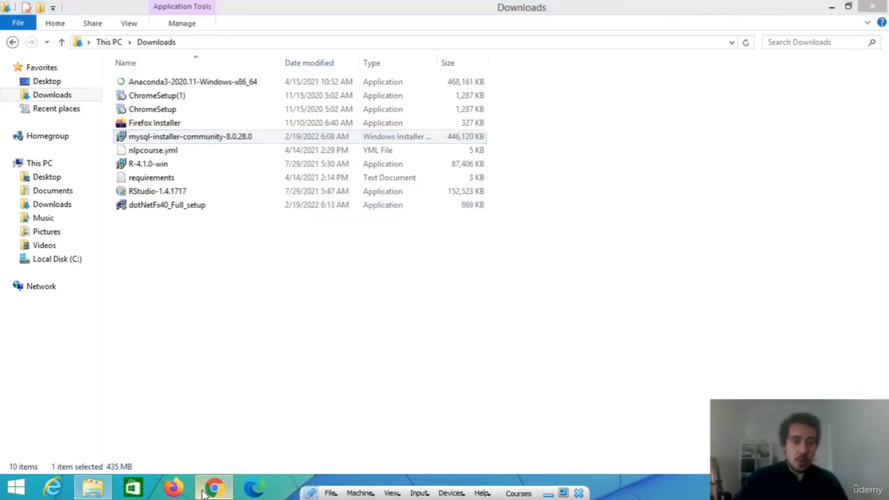
Step: Switch to Chrome and open Microsoft's .NET Framework 4.5.2 offline installer page from the ".net 4.5.2 download" search results
{"action": "left_click", "coordinate": [213, 488]}
{"action": "left_click_drag", "start_coordinate": [228, 78], "coordinate": [97, 81]}
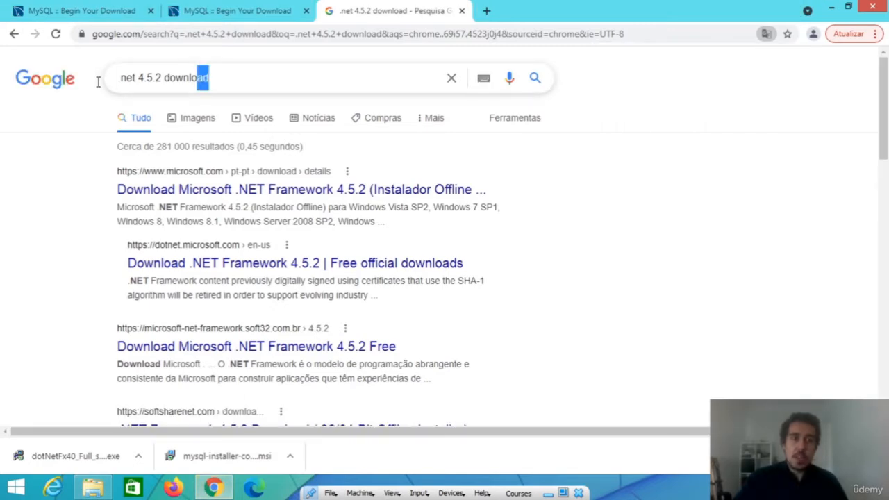
{"action": "left_click", "coordinate": [139, 78]}
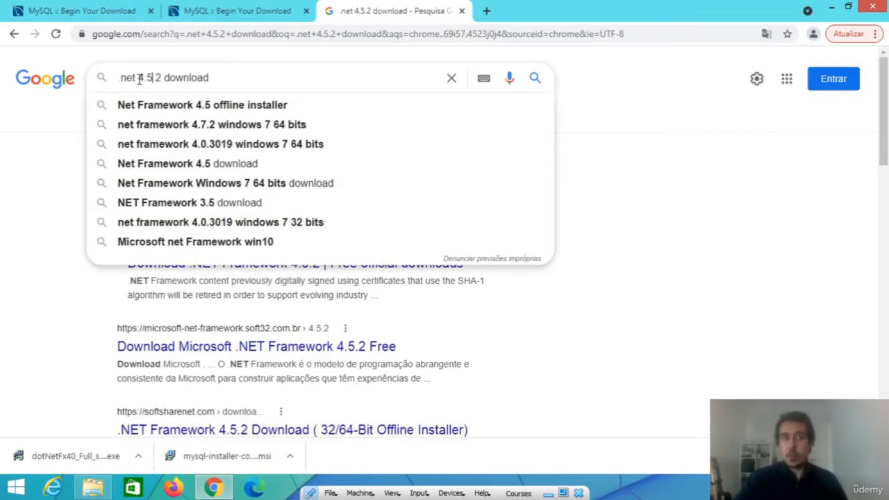
{"action": "left_click", "coordinate": [13, 192]}
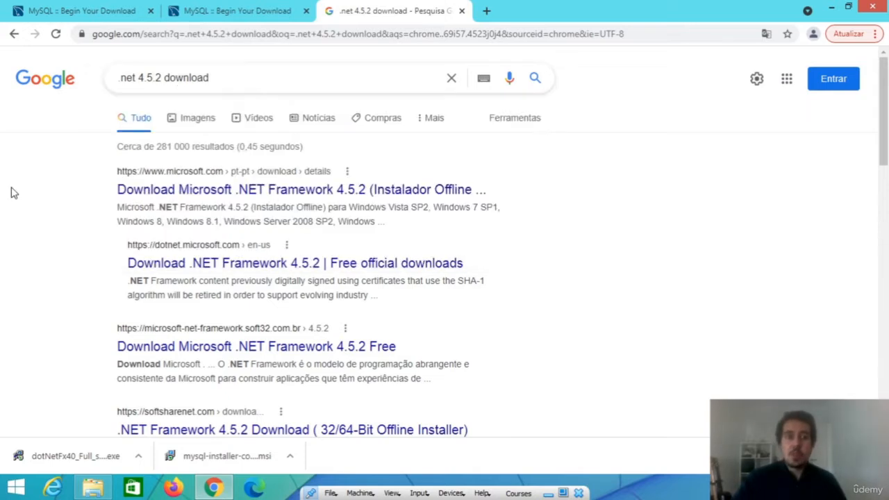
{"action": "left_click", "coordinate": [171, 195]}
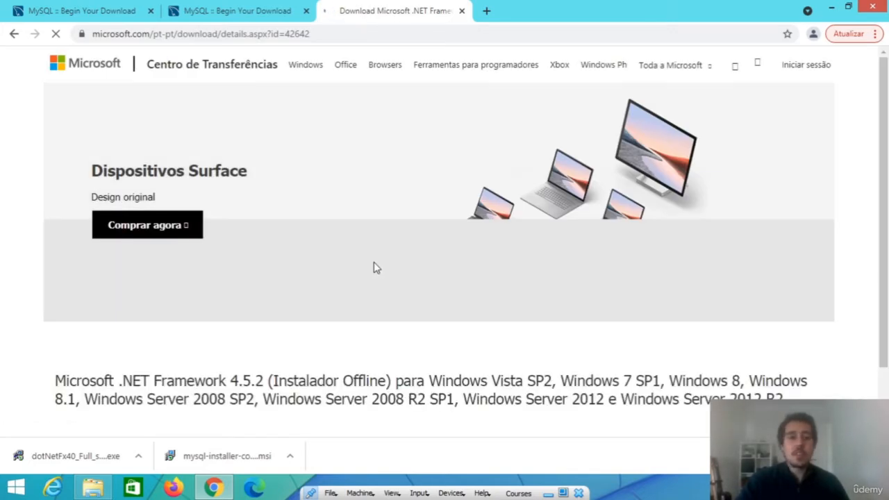
Step: Download the .NET Framework 4.5.2 offline installer from the Microsoft page
{"action": "scroll", "coordinate": [374, 268], "scroll_direction": "down", "scroll_amount": 3}
{"action": "scroll", "coordinate": [373, 280], "scroll_direction": "down", "scroll_amount": 1}
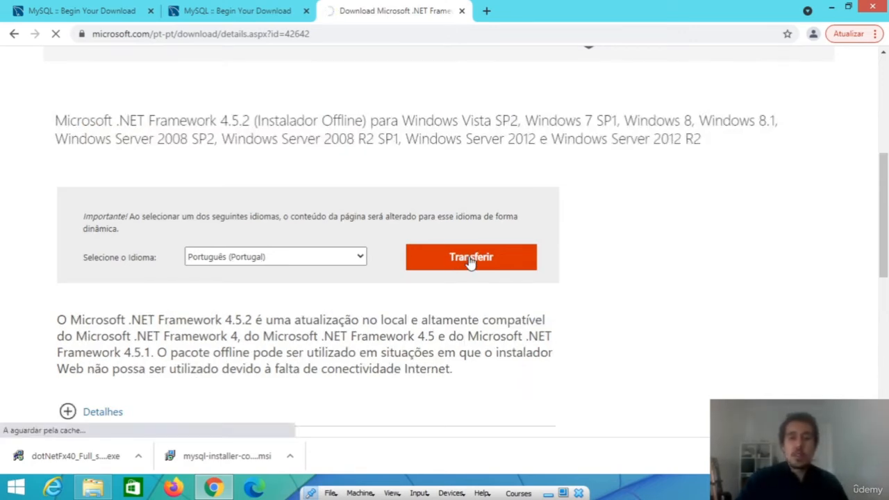
{"action": "left_click", "coordinate": [470, 259]}
{"action": "scroll", "coordinate": [450, 246], "scroll_direction": "down", "scroll_amount": 3}
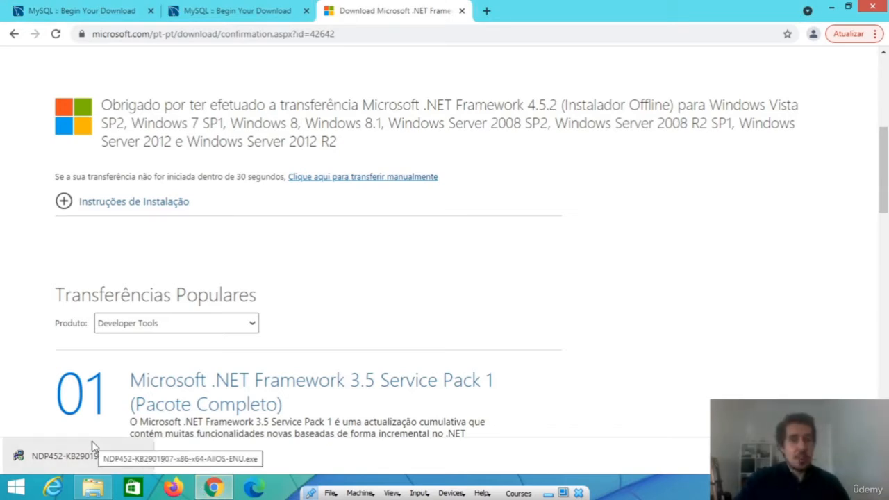
Step: Run NDP452-KB2901907-x86-x64-AllOS-ENU from the Downloads folder in File Explorer and allow it to make changes to the computer
{"action": "left_click", "coordinate": [92, 488]}
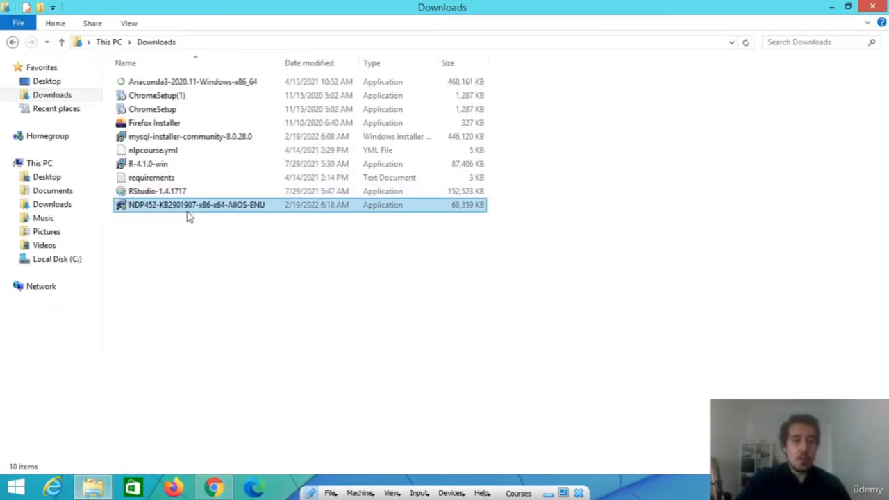
{"action": "left_click", "coordinate": [177, 209]}
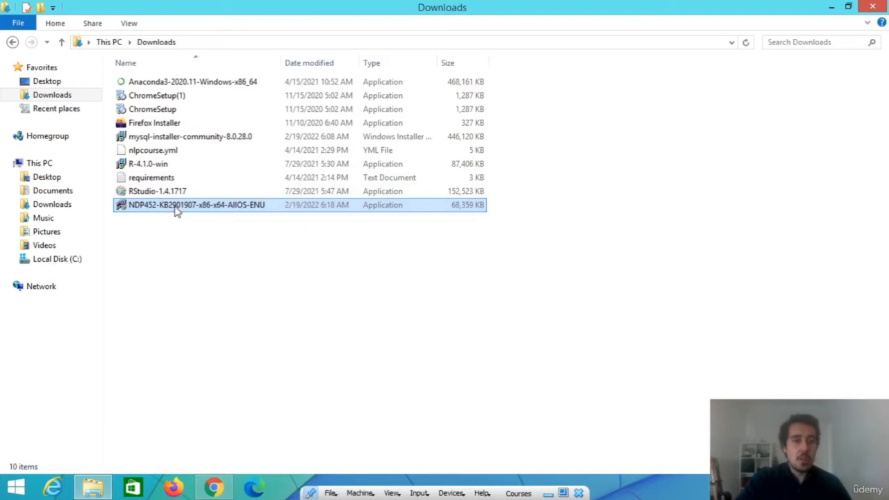
{"action": "double_click", "coordinate": [129, 205]}
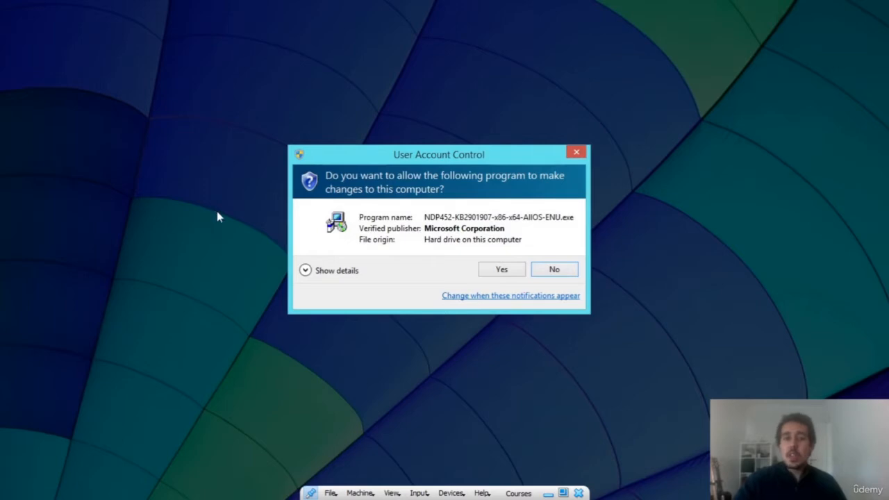
{"action": "left_click", "coordinate": [503, 272]}
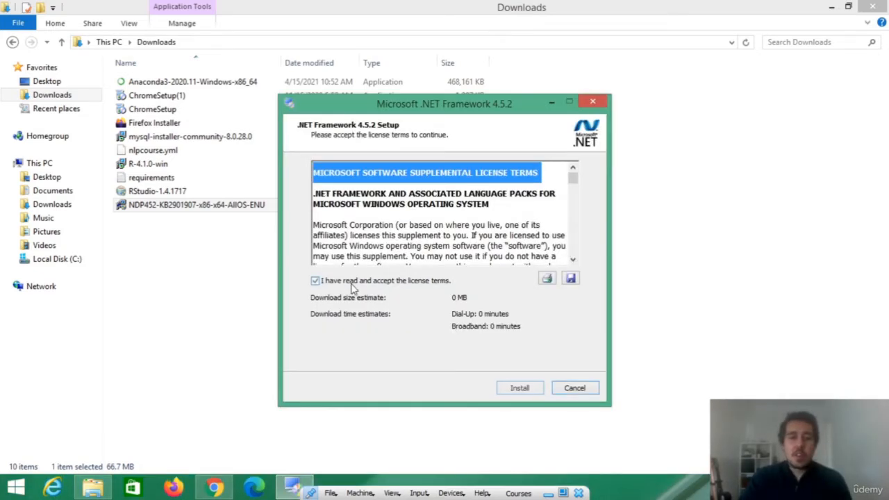
Step: Accept the license terms, install .NET Framework 4.5.2 through to the end of its setup, and minimize the Services window
{"action": "left_click", "coordinate": [352, 282]}
{"action": "left_click_drag", "start_coordinate": [574, 180], "coordinate": [573, 258]}
{"action": "left_click", "coordinate": [360, 285]}
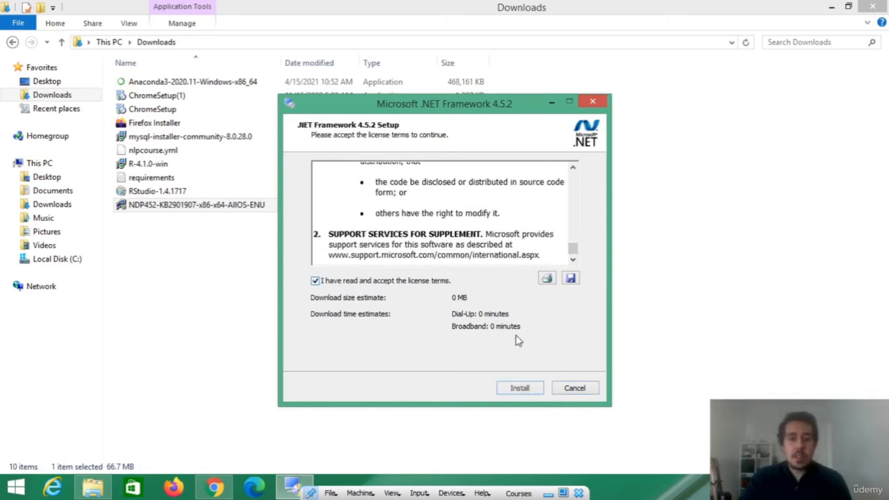
{"action": "left_click", "coordinate": [519, 389]}
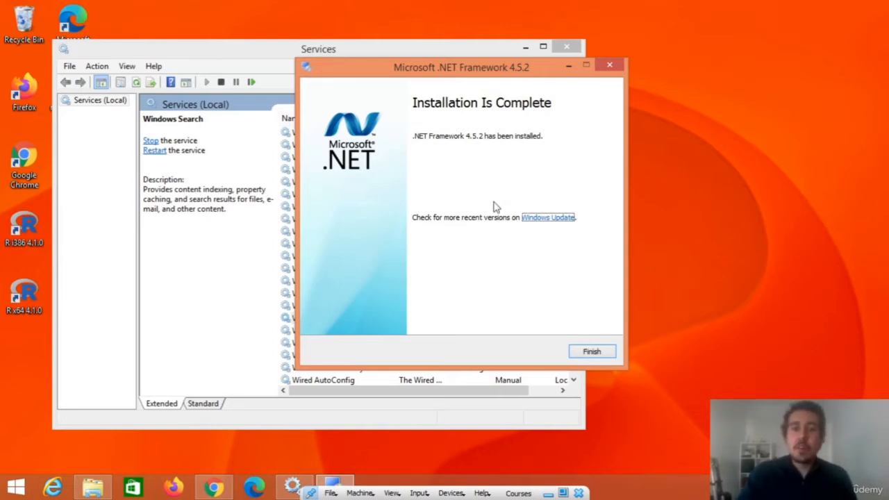
{"action": "left_click", "coordinate": [591, 352]}
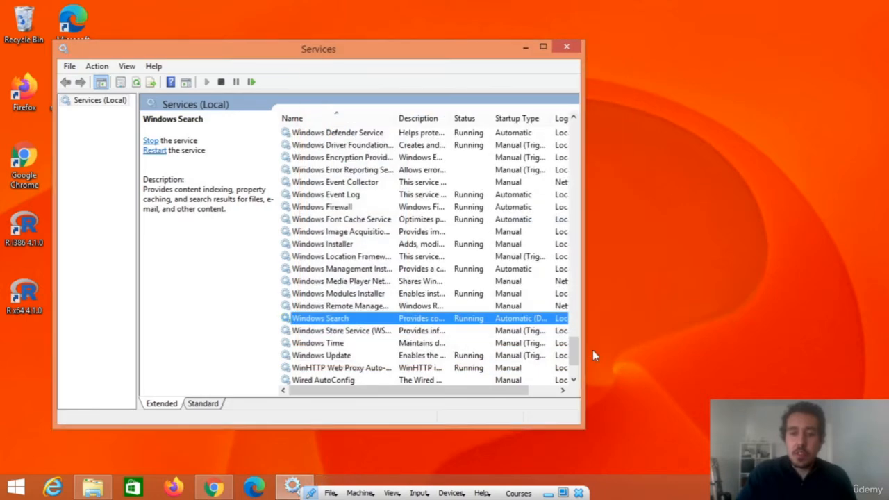
{"action": "left_click", "coordinate": [526, 47]}
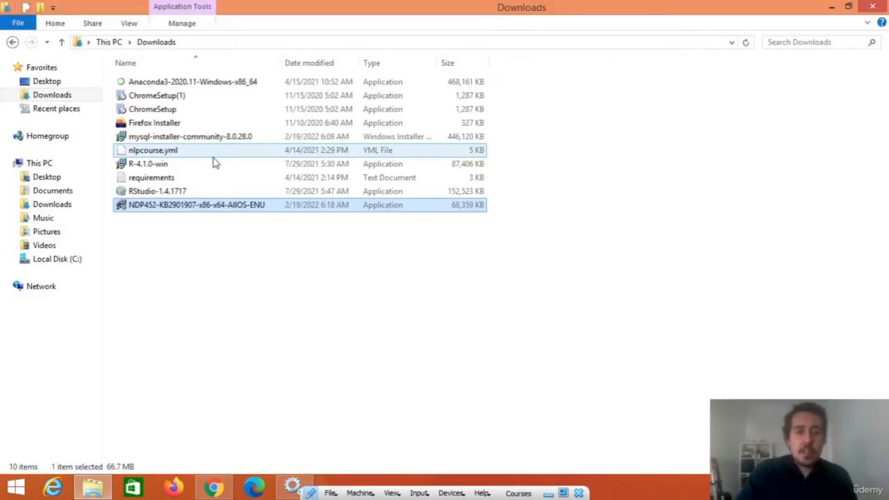
Step: Run mysql-installer-community-8.0.28.0 from the Downloads folder, allow it to install software, and proceed with the Developer Default setup type
{"action": "double_click", "coordinate": [170, 136]}
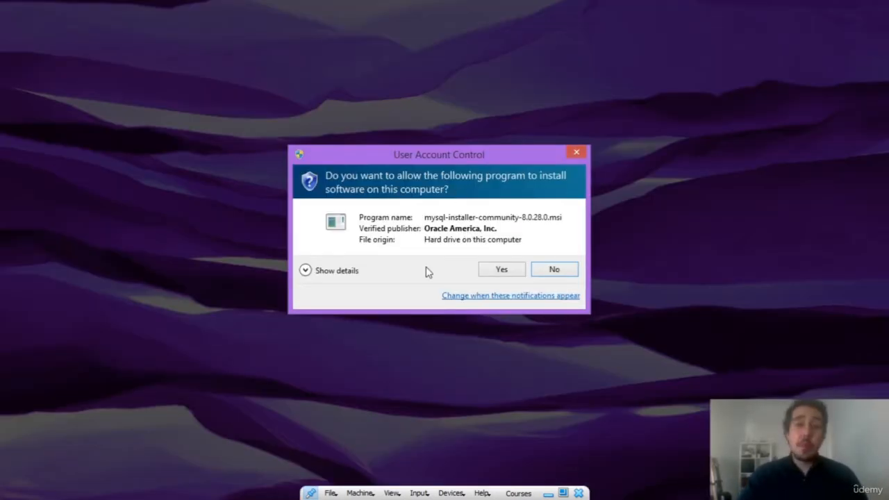
{"action": "left_click", "coordinate": [500, 270]}
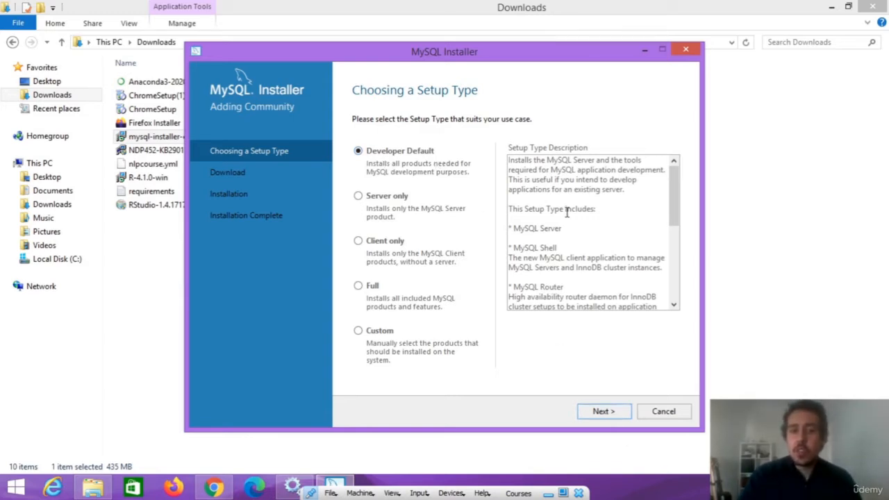
{"action": "left_click_drag", "start_coordinate": [669, 188], "coordinate": [673, 145]}
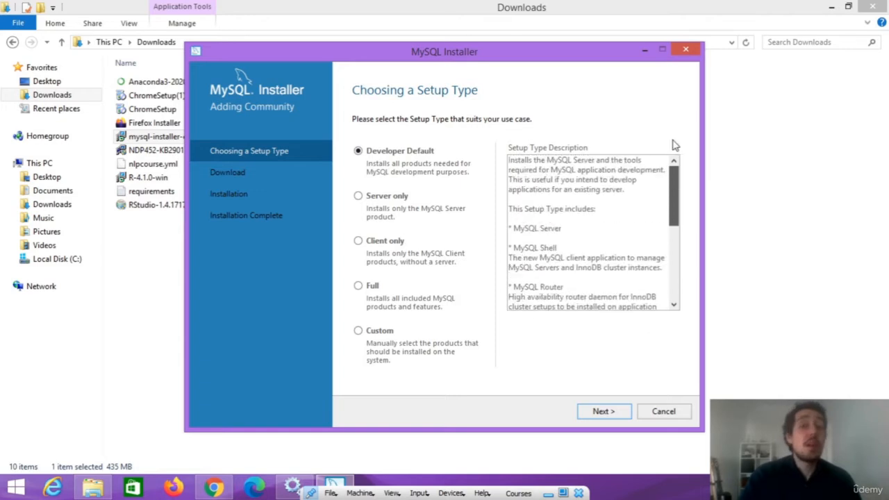
{"action": "left_click", "coordinate": [604, 413]}
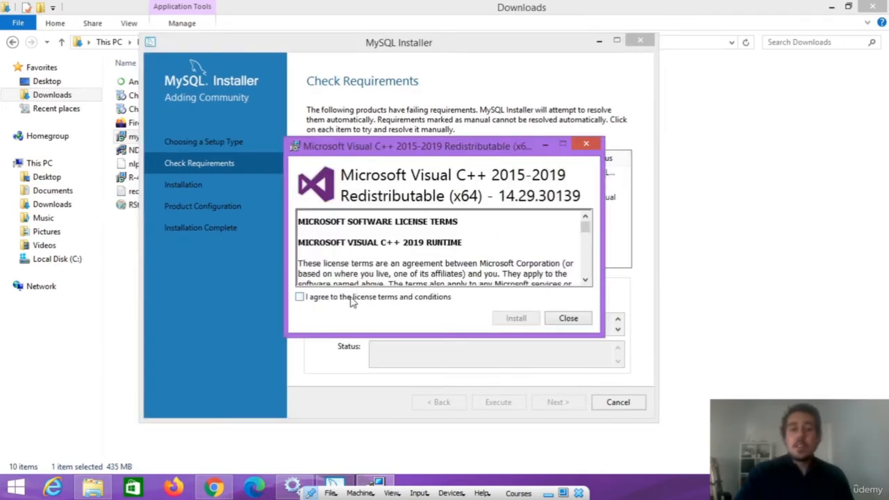
Step: Agree to the license terms, install the Microsoft Visual C++ 2015-2019 Redistributable (x64), and close its setup
{"action": "left_click", "coordinate": [355, 298]}
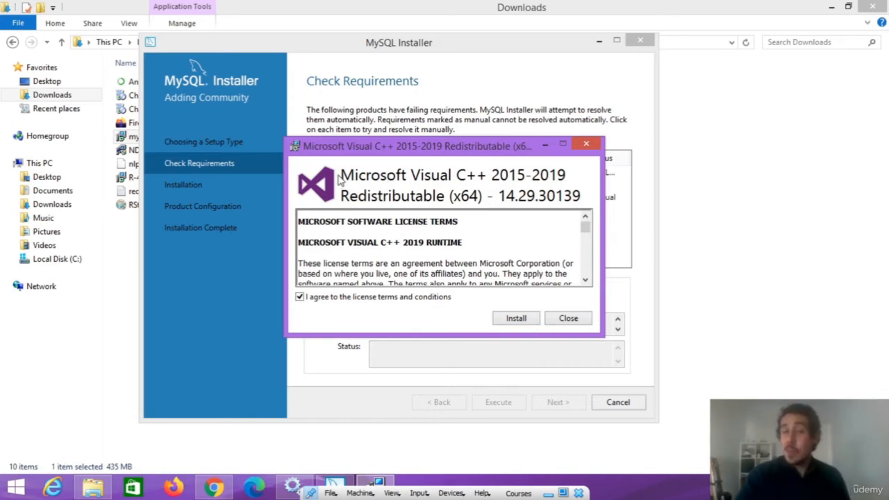
{"action": "left_click", "coordinate": [521, 318]}
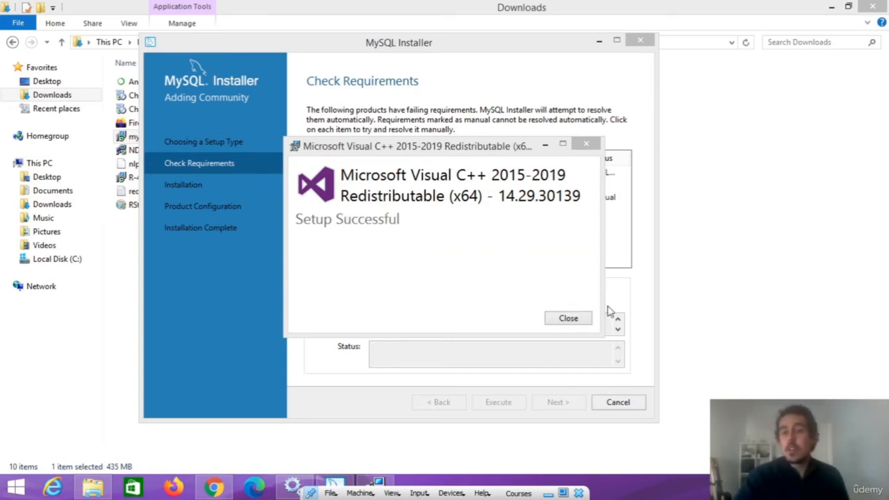
{"action": "left_click", "coordinate": [569, 318]}
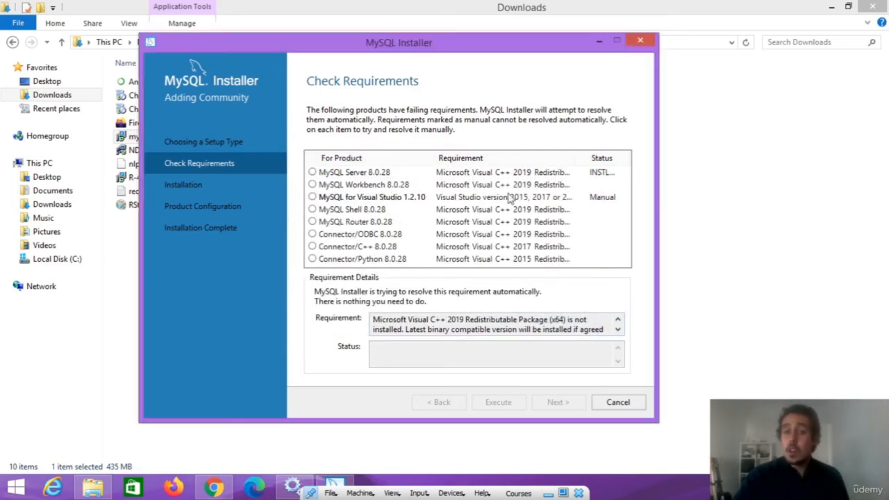
Step: Examine the requirement status and details of the listed MySQL products, including Server, Workbench, Shell, Router and Connector/Python
{"action": "left_click", "coordinate": [360, 186]}
{"action": "left_click", "coordinate": [343, 174]}
{"action": "left_click", "coordinate": [356, 185]}
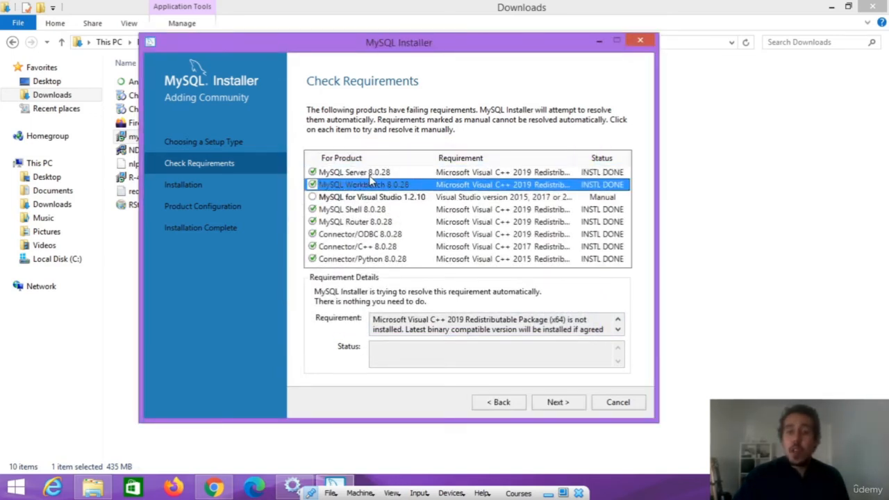
{"action": "left_click", "coordinate": [386, 222]}
{"action": "left_click", "coordinate": [393, 258]}
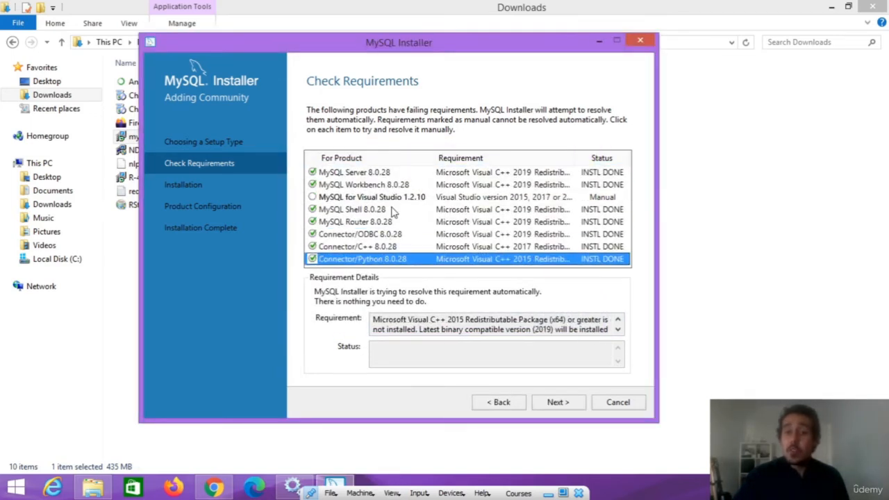
{"action": "left_click", "coordinate": [393, 211]}
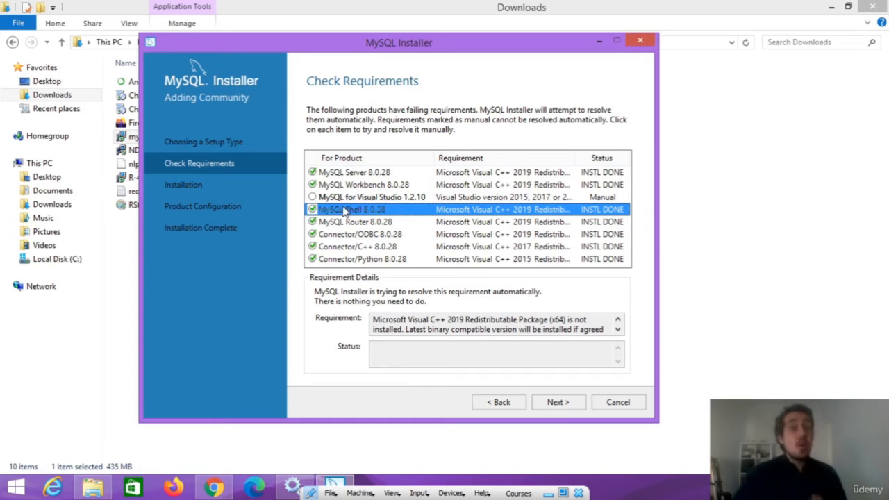
{"action": "left_click", "coordinate": [406, 329]}
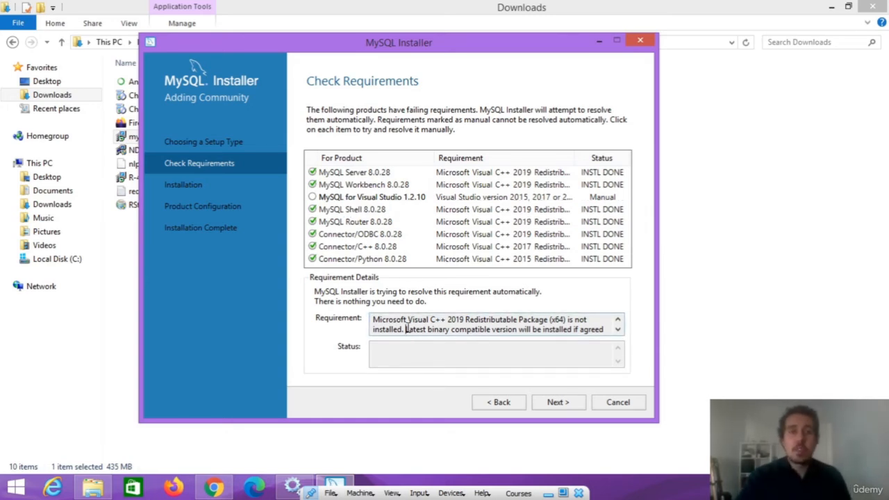
{"action": "left_click", "coordinate": [382, 171]}
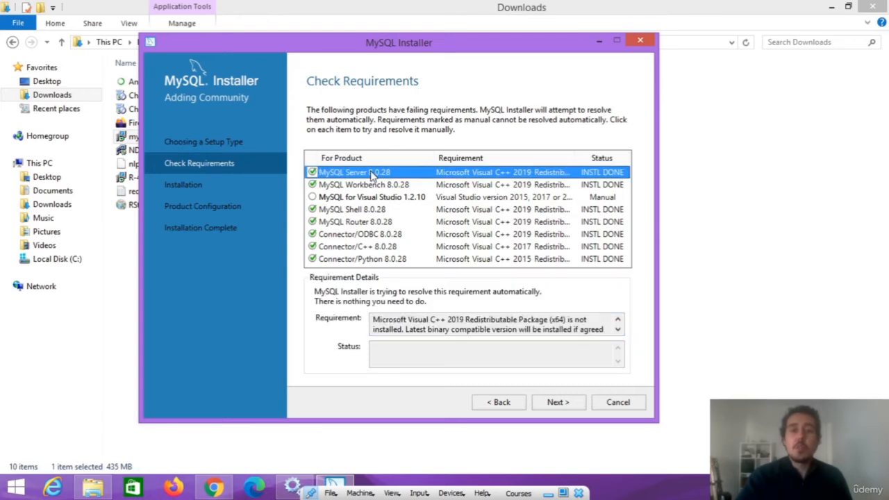
{"action": "left_click_drag", "start_coordinate": [373, 320], "coordinate": [420, 321]}
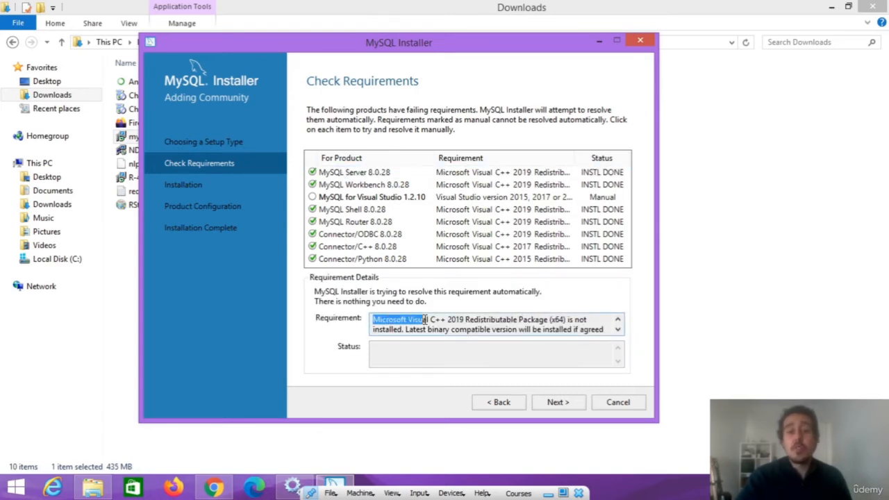
{"action": "left_click", "coordinate": [421, 318]}
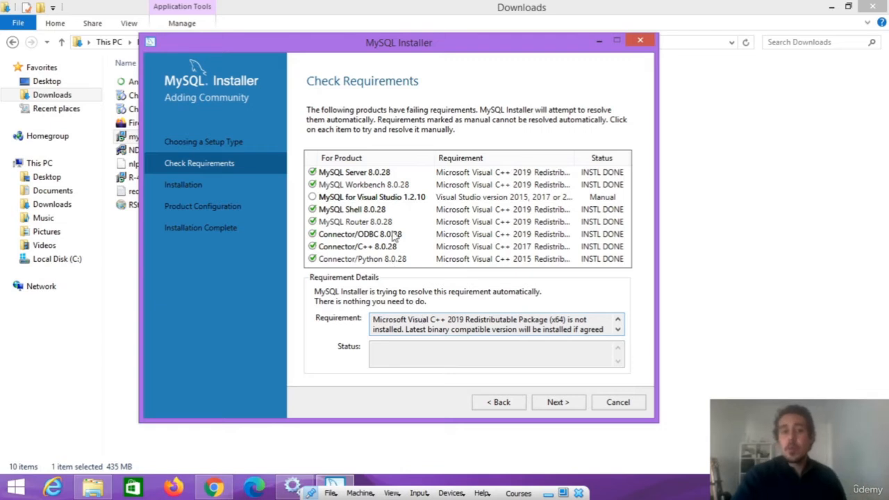
{"action": "scroll", "coordinate": [377, 199], "scroll_direction": "down", "scroll_amount": 1}
{"action": "scroll", "coordinate": [377, 199], "scroll_direction": "up", "scroll_amount": 1}
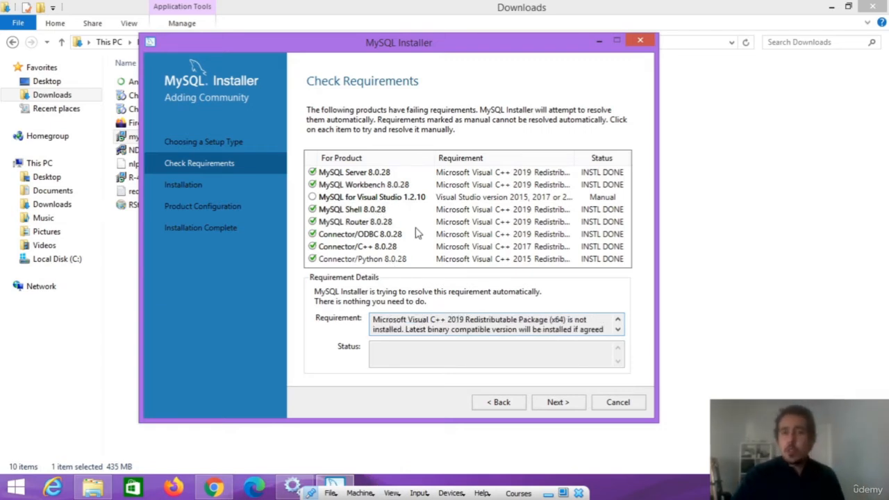
Step: Continue despite the unsatisfied product requirement and review the products listed for installation
{"action": "left_click", "coordinate": [572, 408]}
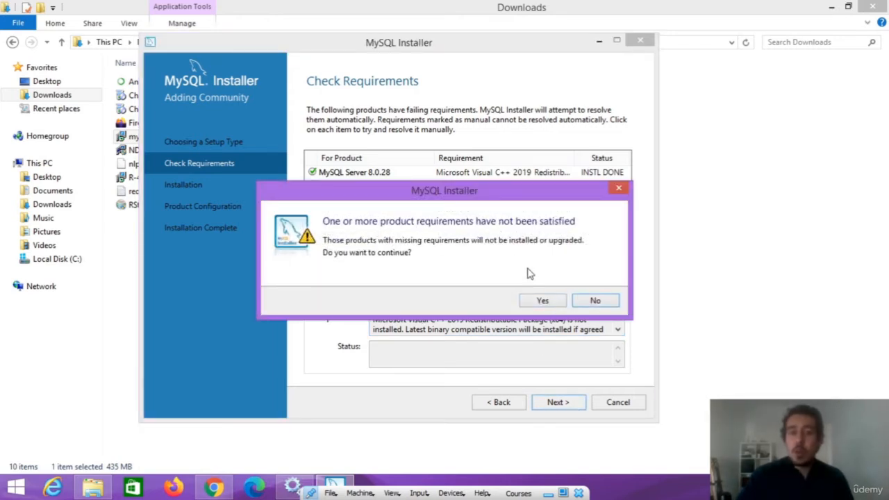
{"action": "left_click", "coordinate": [554, 303]}
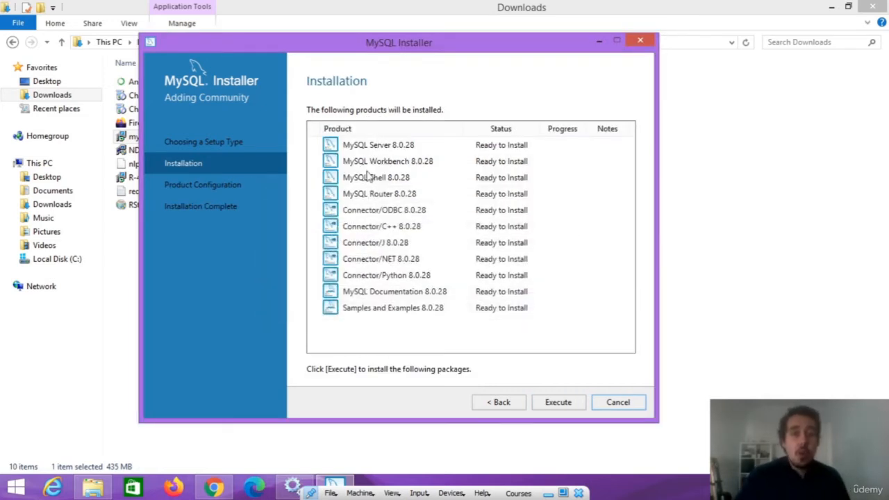
{"action": "left_click", "coordinate": [384, 307]}
{"action": "left_click", "coordinate": [384, 178]}
{"action": "left_click", "coordinate": [384, 161]}
{"action": "left_click", "coordinate": [384, 147]}
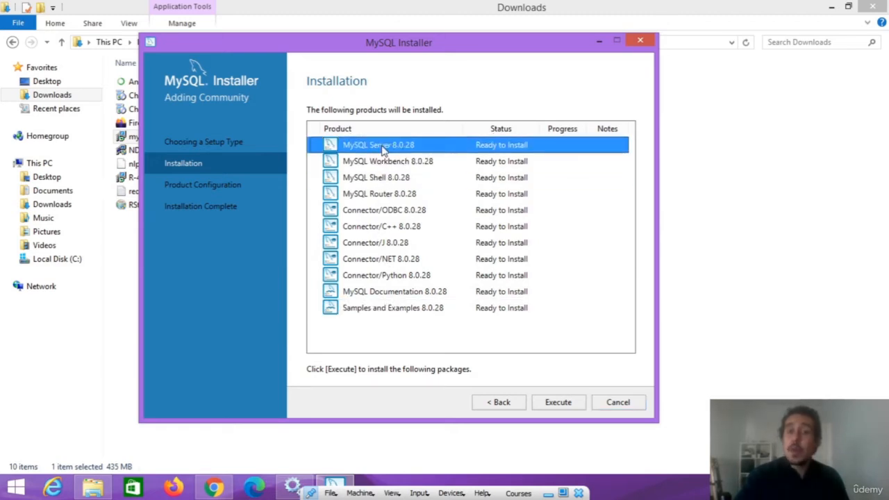
{"action": "left_click", "coordinate": [381, 177]}
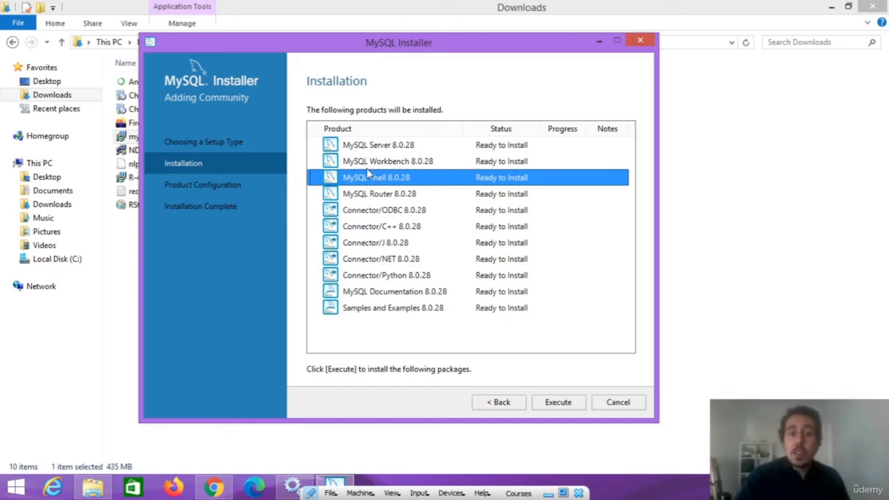
Step: Go back to the setup type choice, recheck the MySQL for Visual Studio 1.2.10 requirement, and return to the installation list
{"action": "left_click", "coordinate": [499, 404]}
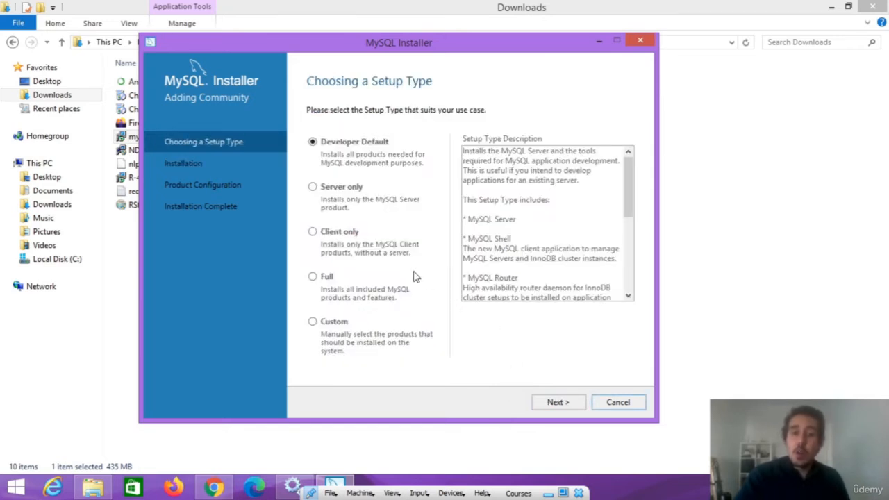
{"action": "left_click", "coordinate": [559, 403]}
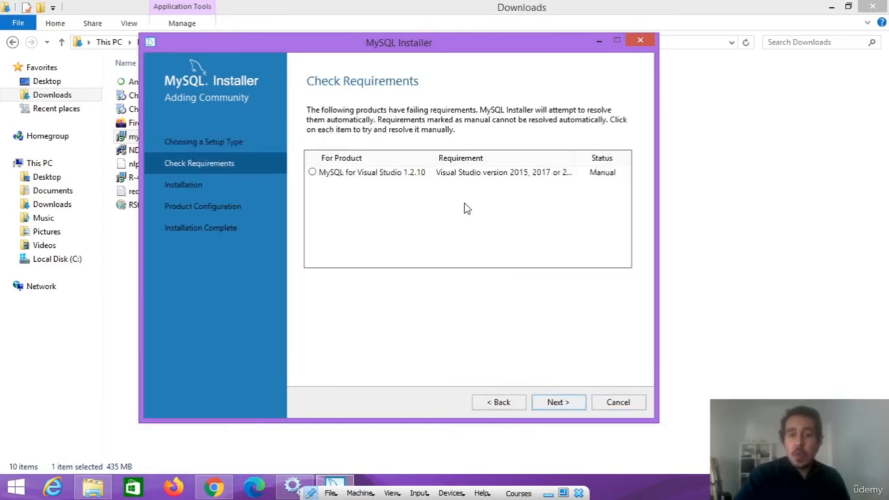
{"action": "left_click", "coordinate": [355, 175]}
{"action": "left_click", "coordinate": [352, 180]}
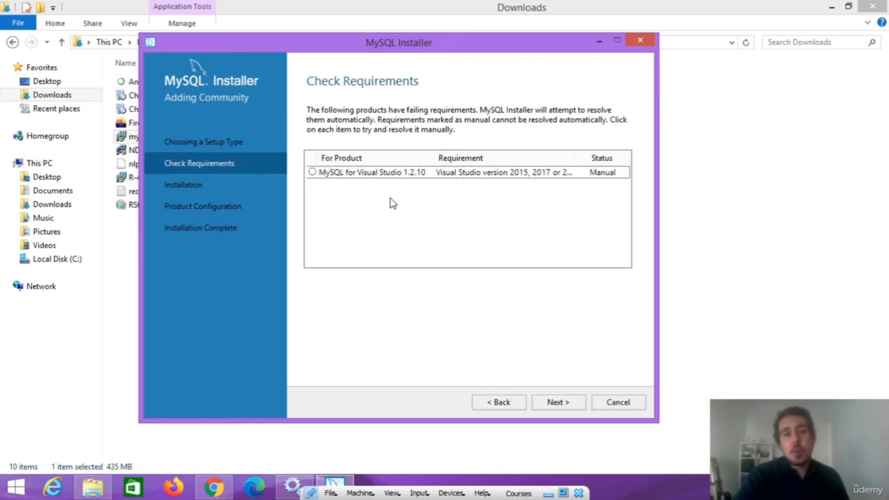
{"action": "left_click", "coordinate": [572, 403]}
{"action": "left_click", "coordinate": [541, 300]}
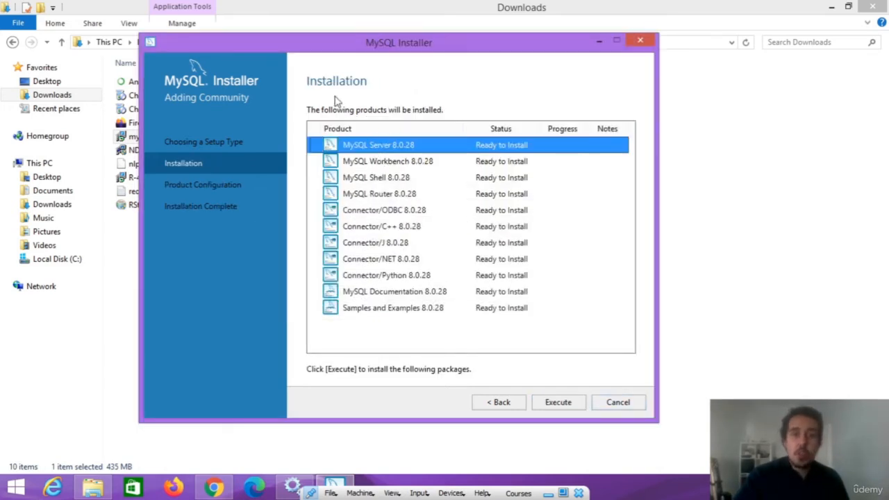
Step: Install all the listed MySQL products and proceed through product configuration to the MySQL Server 8.0.28 settings
{"action": "left_click", "coordinate": [559, 404]}
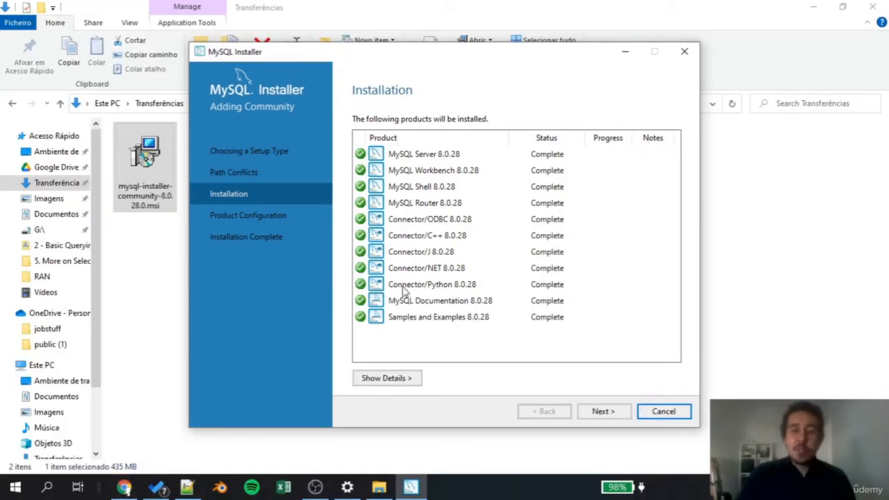
{"action": "left_click", "coordinate": [604, 412]}
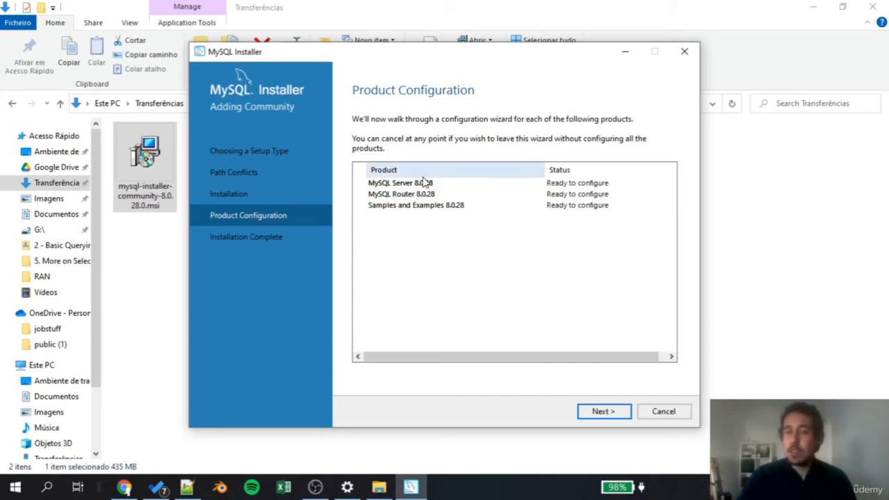
{"action": "left_click", "coordinate": [613, 412]}
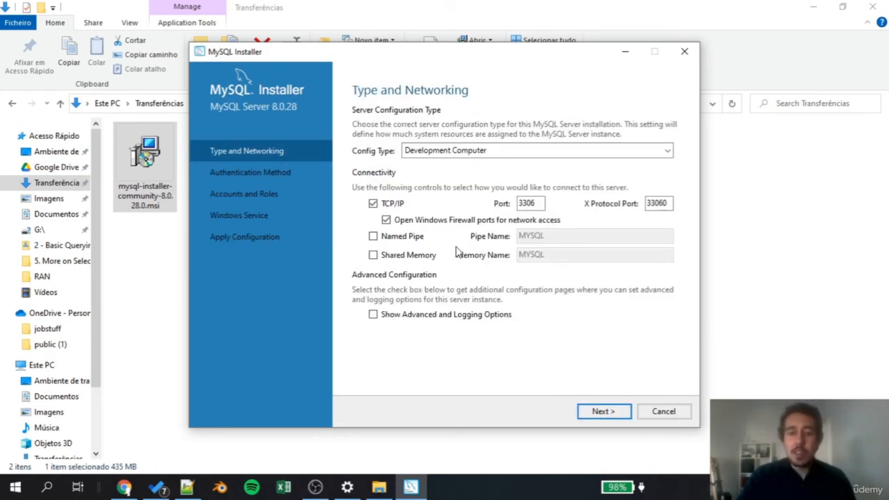
Step: Choose Development Computer as the server config type and accept the default networking settings and strong password encryption
{"action": "left_click", "coordinate": [441, 151]}
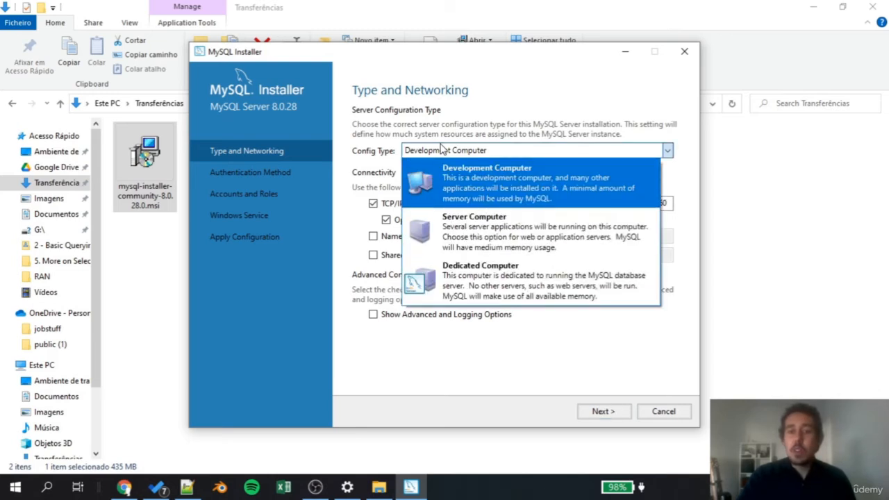
{"action": "left_click", "coordinate": [442, 154]}
{"action": "left_click", "coordinate": [442, 154]}
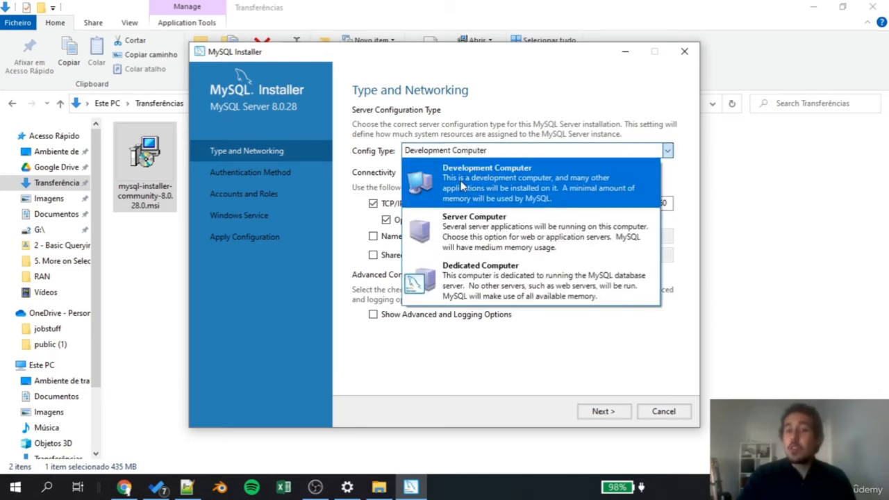
{"action": "left_click", "coordinate": [461, 181]}
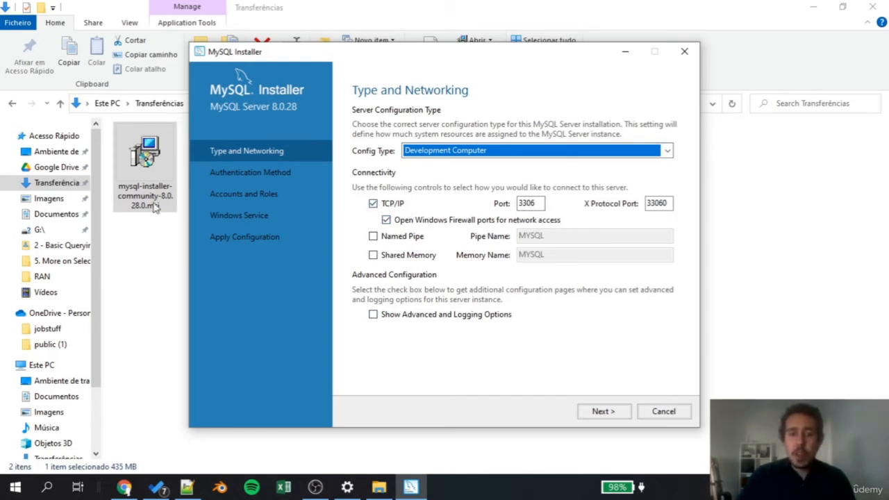
{"action": "left_click", "coordinate": [602, 412]}
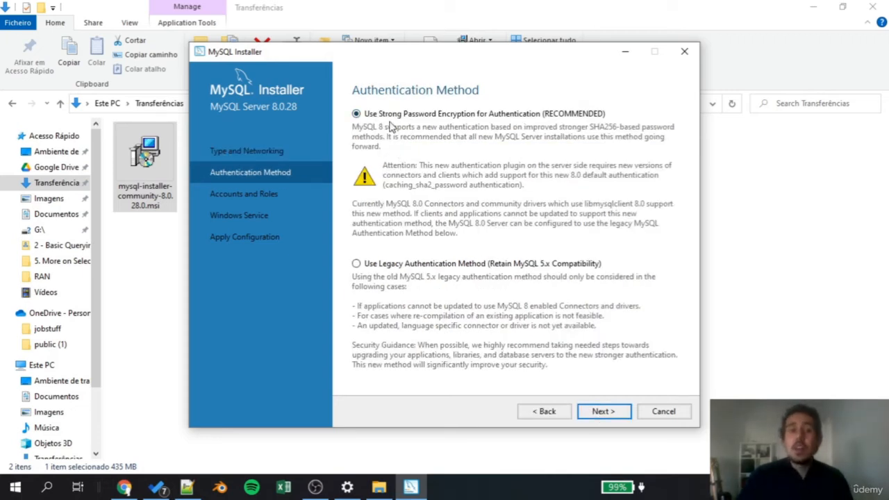
{"action": "left_click", "coordinate": [602, 411]}
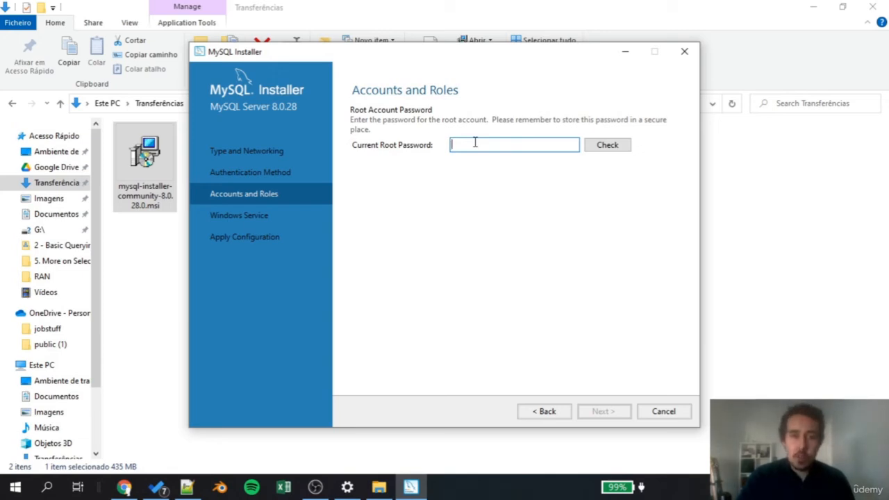
Step: Enter the current root password, check it, and proceed to the Windows Service settings
{"action": "type", "text": "************"}
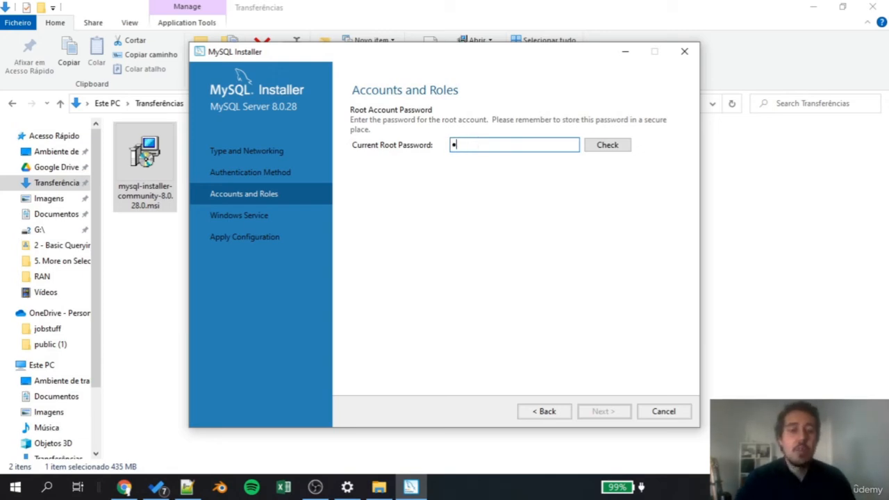
{"action": "type", "text": "**"}
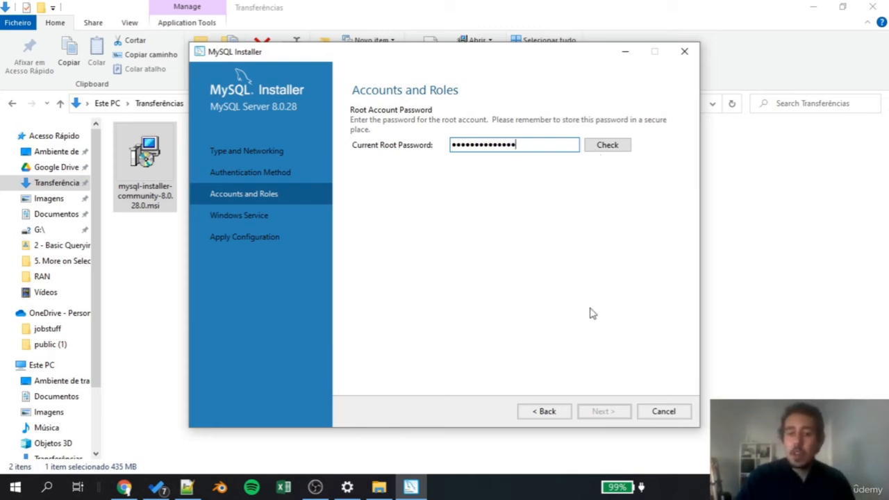
{"action": "left_click", "coordinate": [606, 146]}
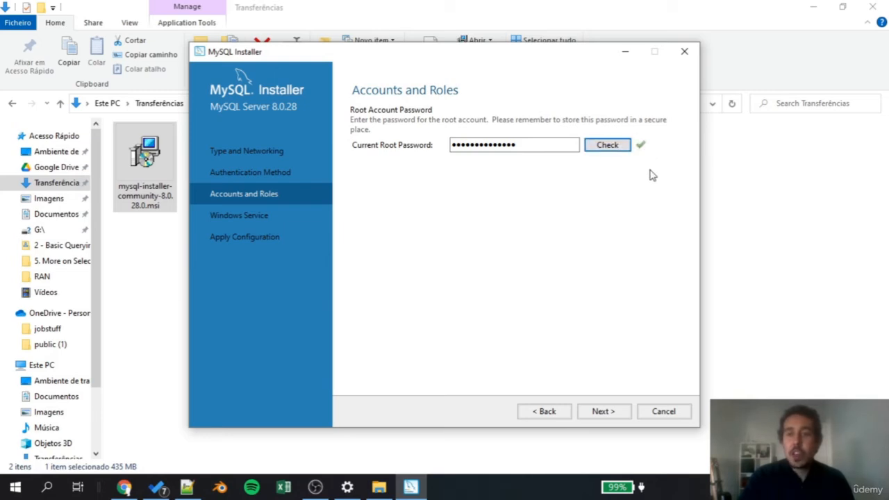
{"action": "left_click", "coordinate": [609, 412]}
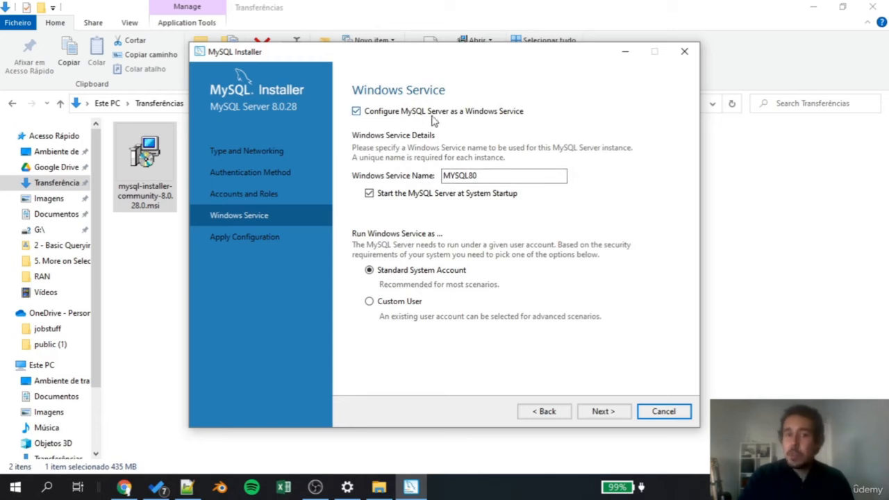
Step: Disable starting the MySQL Server at system startup, then apply and finish the MySQL Server 8.0.28 configuration
{"action": "left_click", "coordinate": [398, 197]}
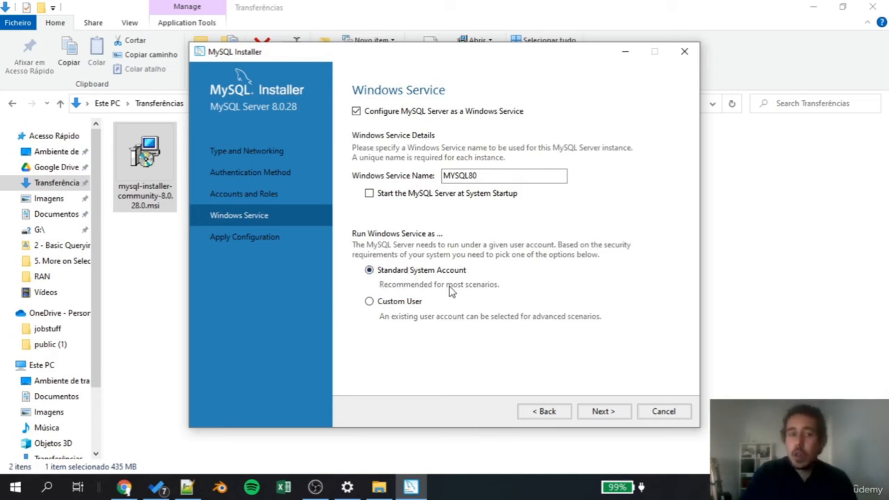
{"action": "left_click", "coordinate": [604, 411]}
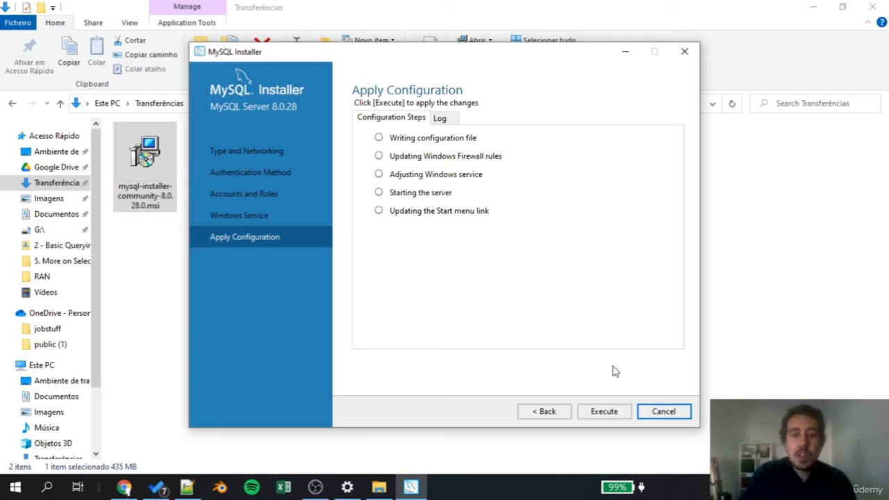
{"action": "left_click", "coordinate": [609, 415]}
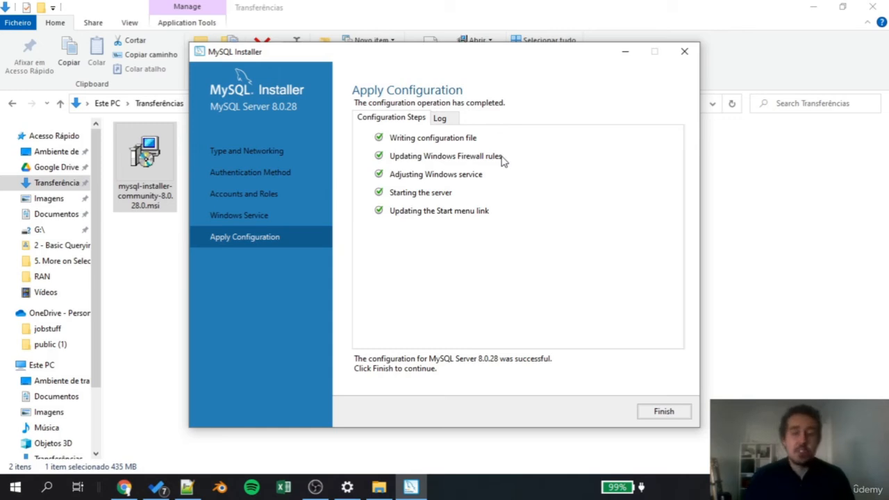
{"action": "left_click", "coordinate": [663, 411]}
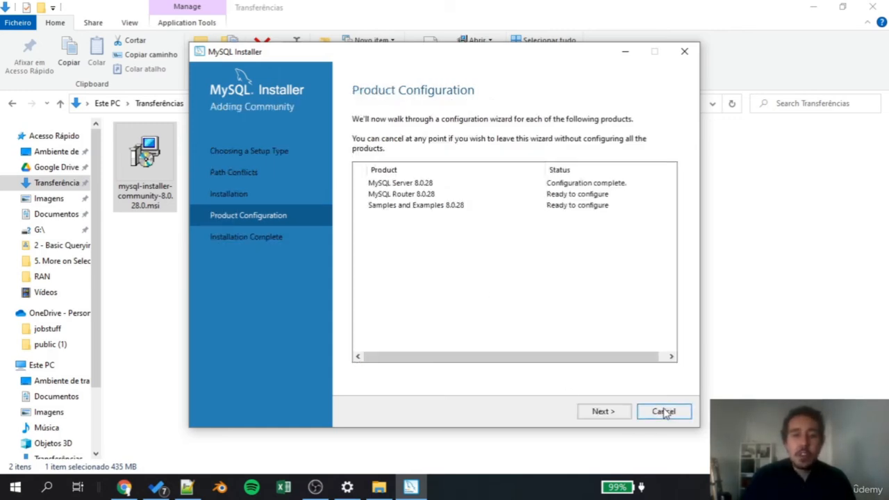
Step: Finish the MySQL Router configuration without bootstrapping it for InnoDB Cluster and proceed to the Samples and Examples configuration
{"action": "left_click", "coordinate": [604, 411]}
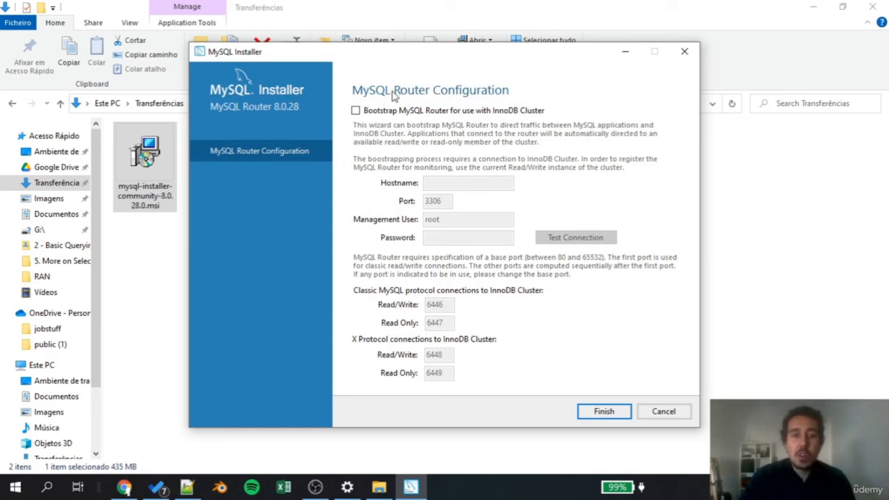
{"action": "left_click", "coordinate": [611, 413]}
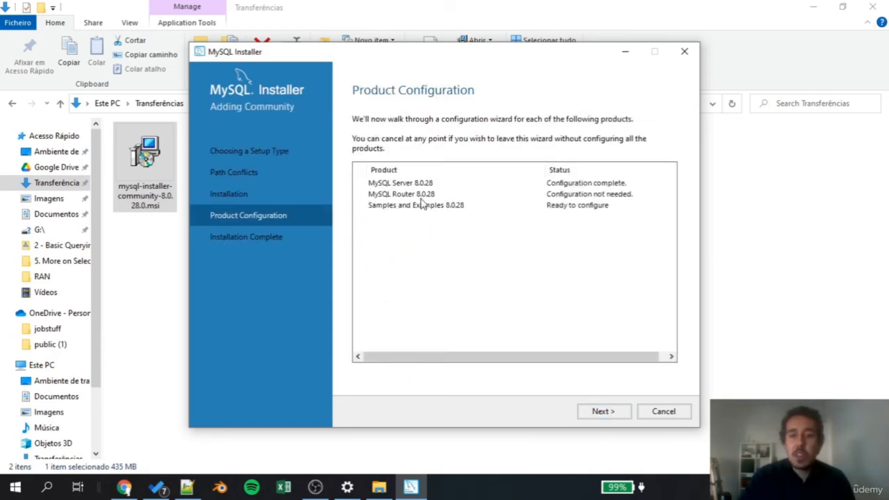
{"action": "left_click", "coordinate": [616, 412]}
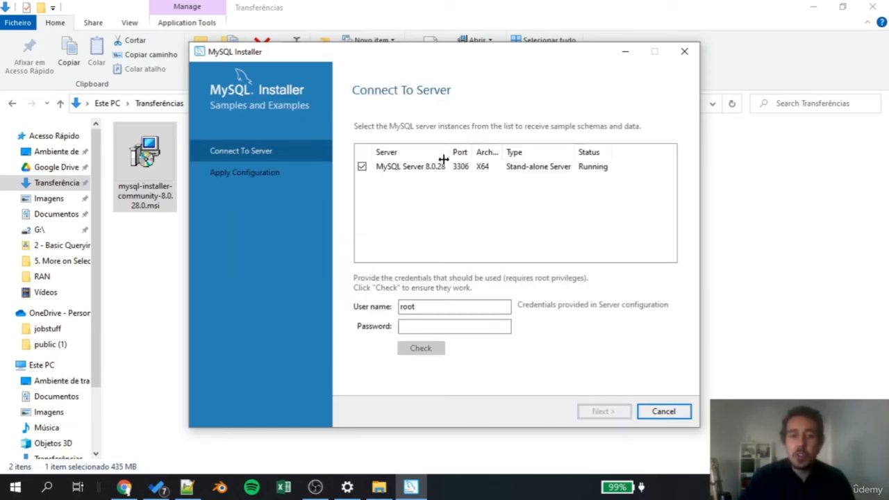
Step: Enter the root password for the sample schemas, check the server connection, and apply and finish the Samples and Examples configuration
{"action": "left_click", "coordinate": [443, 306]}
{"action": "left_click", "coordinate": [439, 325]}
{"action": "type", "text": "**************"}
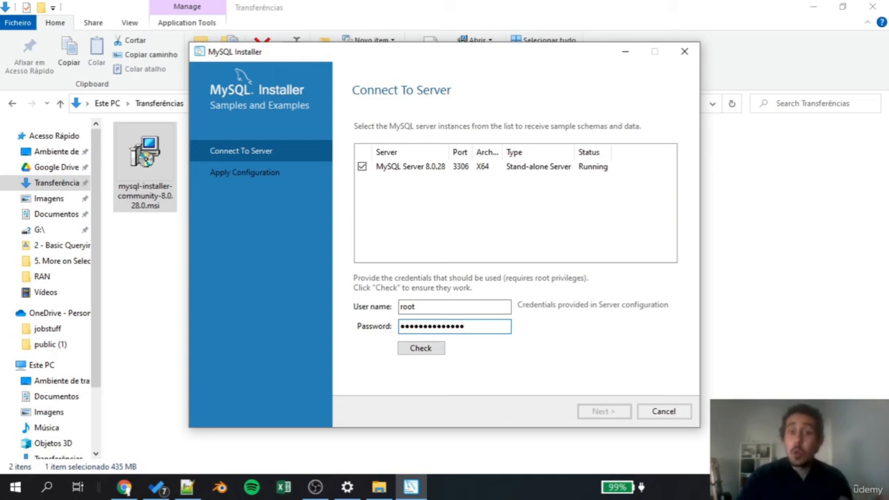
{"action": "left_click", "coordinate": [423, 348]}
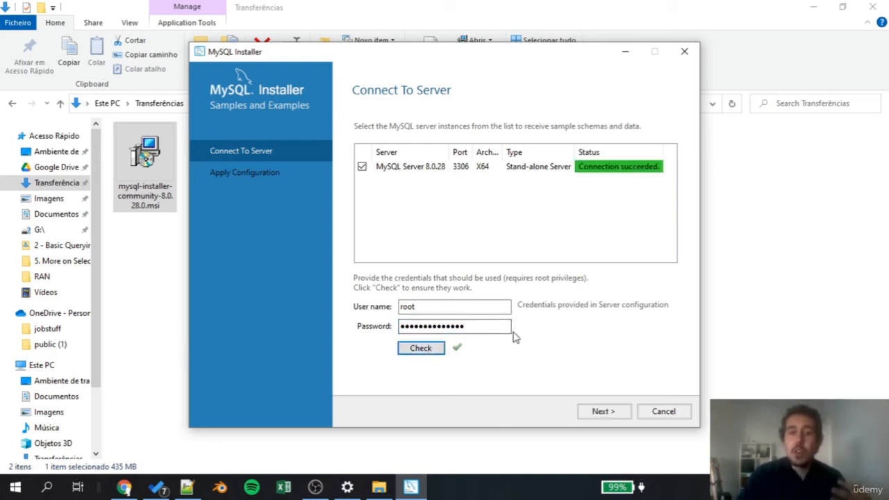
{"action": "left_click", "coordinate": [609, 417]}
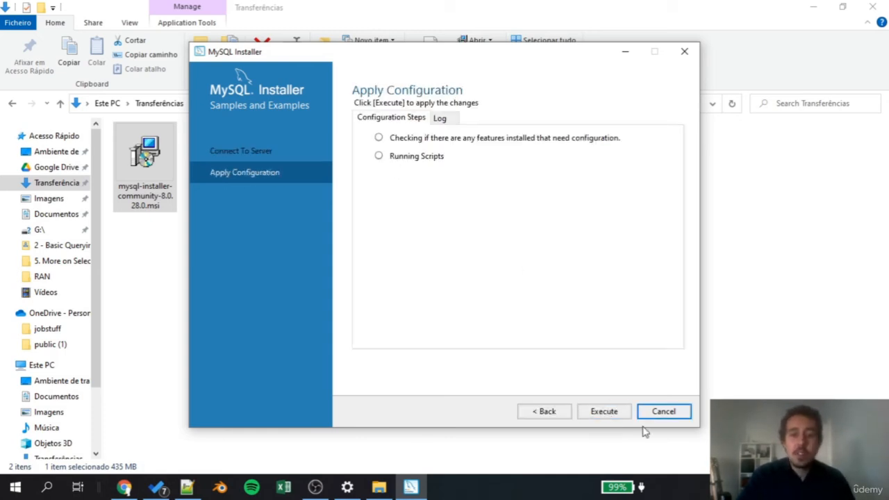
{"action": "left_click", "coordinate": [613, 416]}
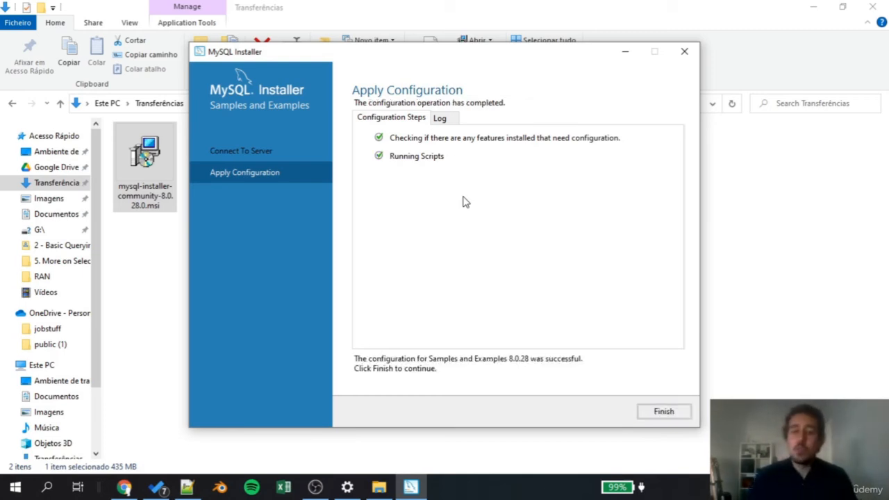
{"action": "left_click", "coordinate": [660, 412]}
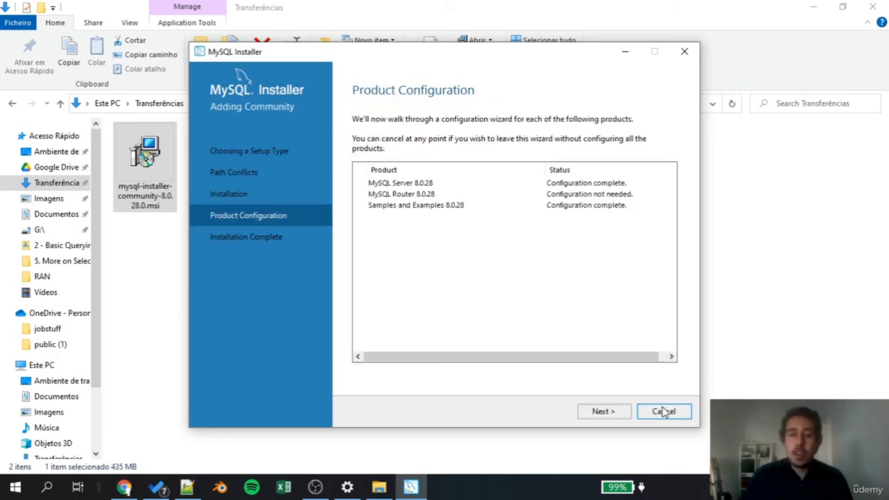
Step: Finish the installation with MySQL Workbench and MySQL Shell set to start after setup, and bring the MySQL Shell window forward
{"action": "left_click", "coordinate": [603, 411]}
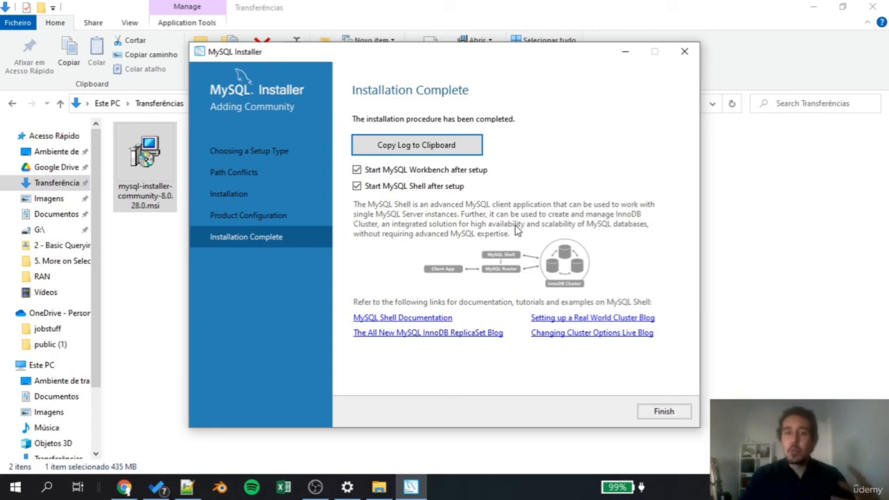
{"action": "left_click", "coordinate": [663, 412]}
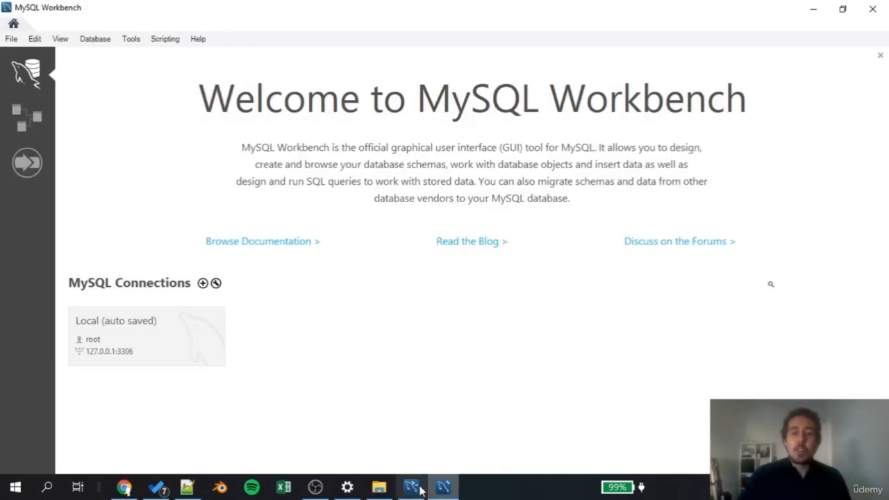
{"action": "left_click", "coordinate": [412, 487]}
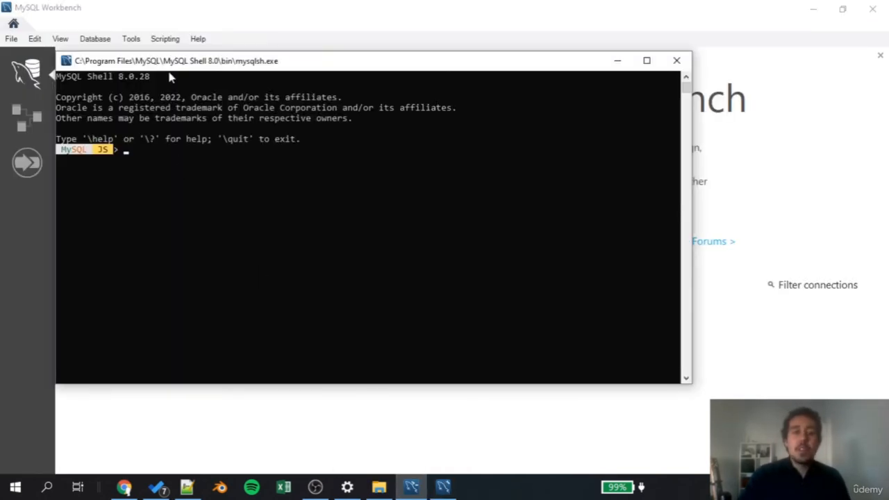
{"action": "left_click_drag", "start_coordinate": [172, 67], "coordinate": [215, 90]}
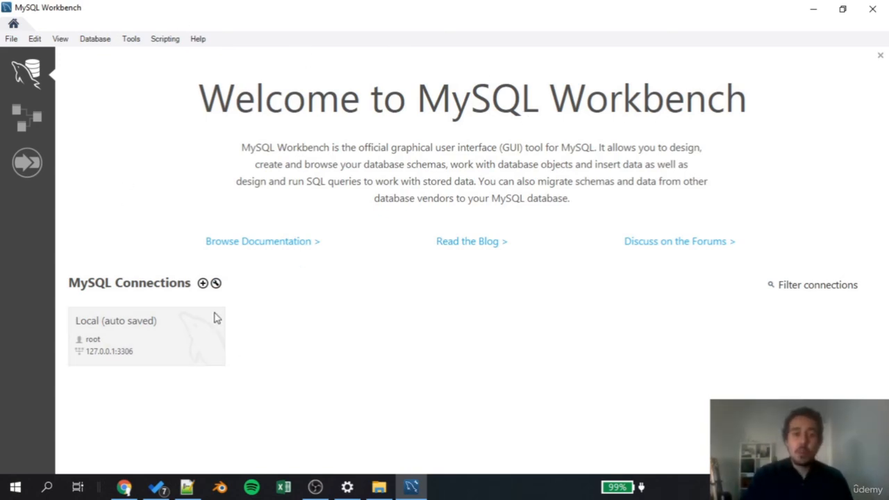
Step: Connect to the Local instance in MySQL Workbench with the root password and write "select * from" in the SQL editor
{"action": "left_click", "coordinate": [119, 337]}
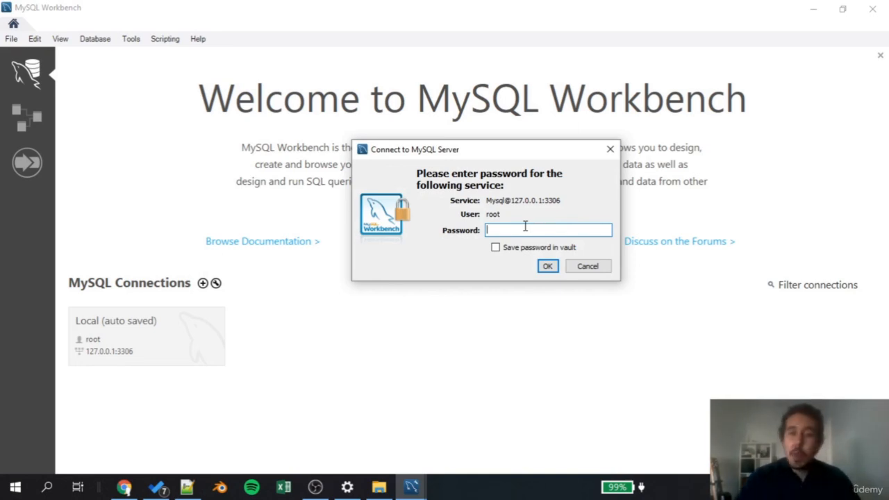
{"action": "type", "text": "**************"}
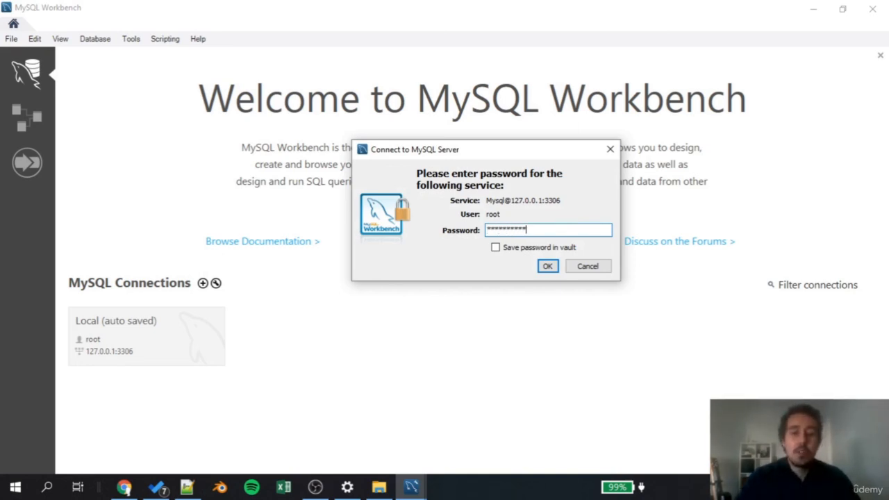
{"action": "left_click", "coordinate": [547, 266]}
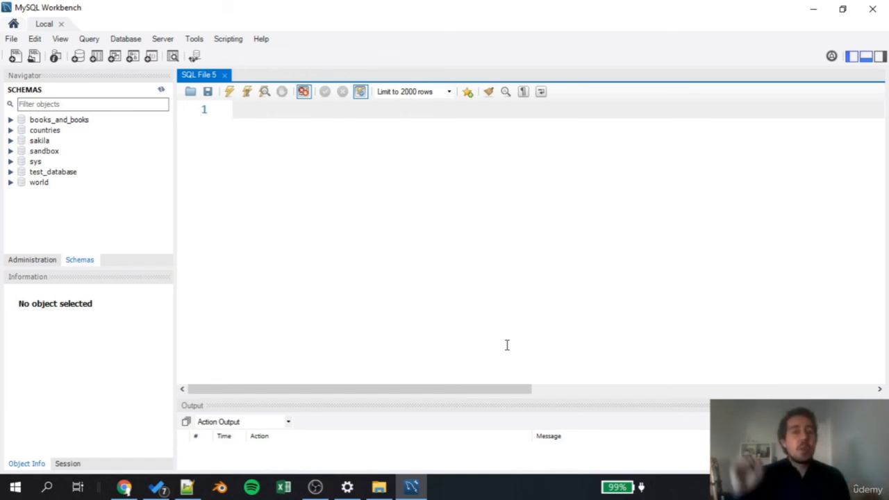
{"action": "type", "text": "select * from"}
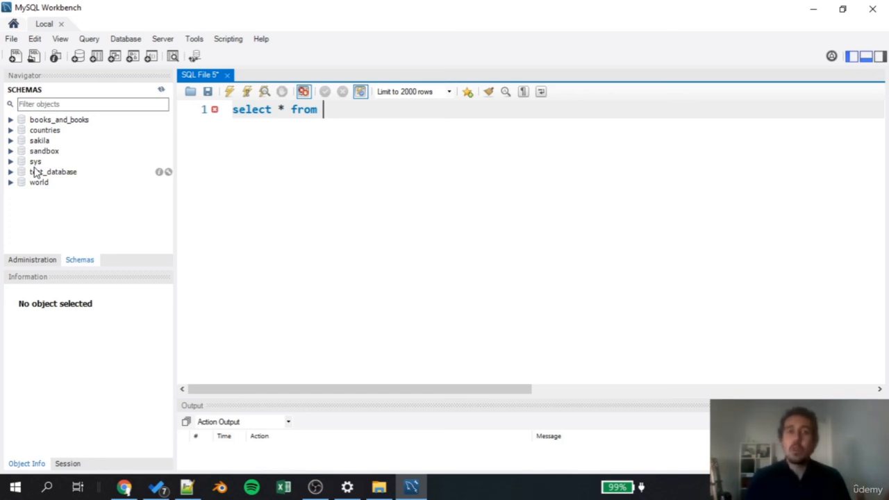
{"action": "left_click", "coordinate": [89, 39]}
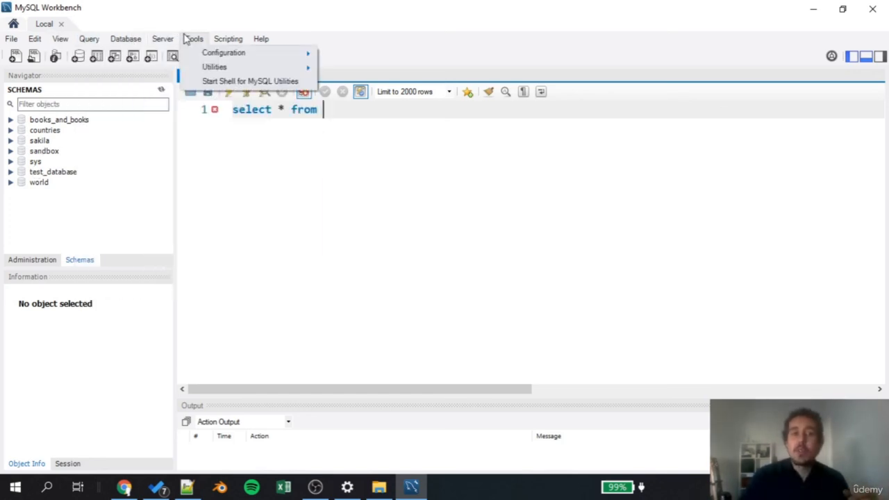
{"action": "left_click", "coordinate": [229, 39]}
{"action": "left_click", "coordinate": [237, 39]}
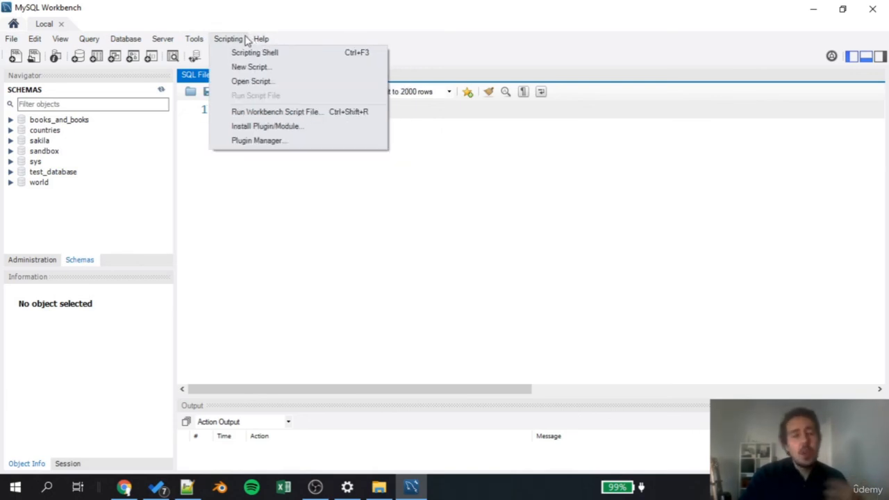
{"action": "left_click", "coordinate": [414, 219]}
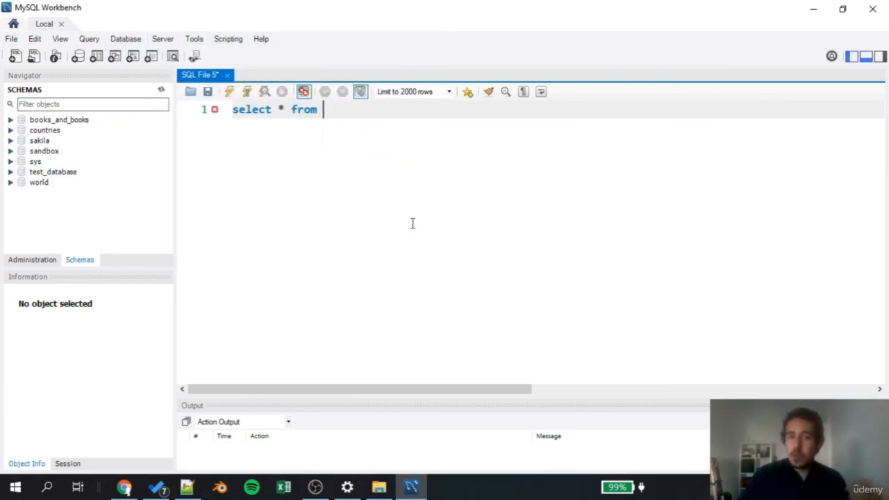